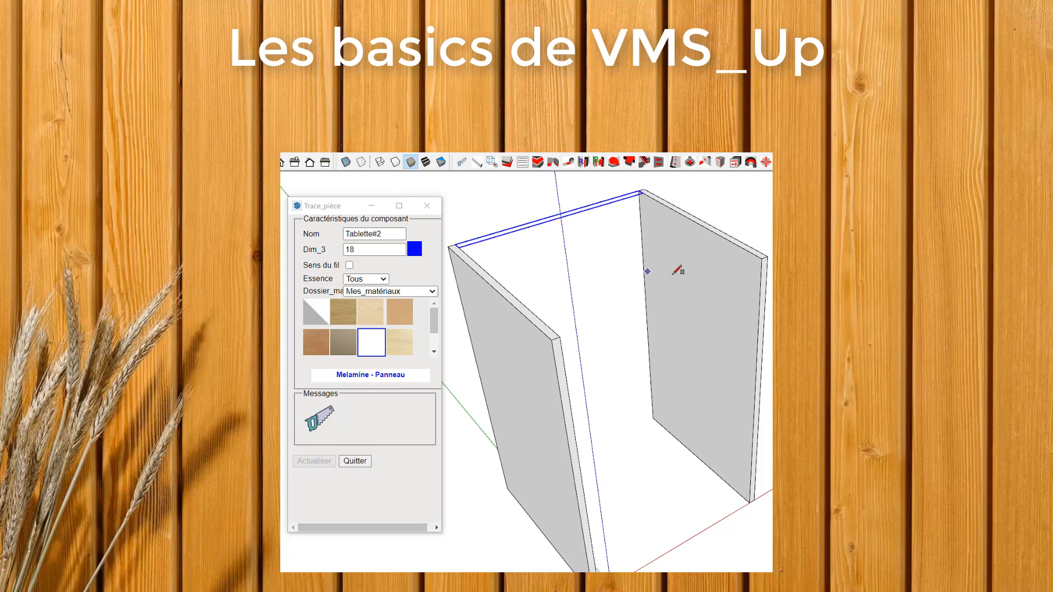
Trace the 18 mm Melamine - Panneau piece named Tablette#2 between the upper ends of the two side panels
left_click(762, 258)
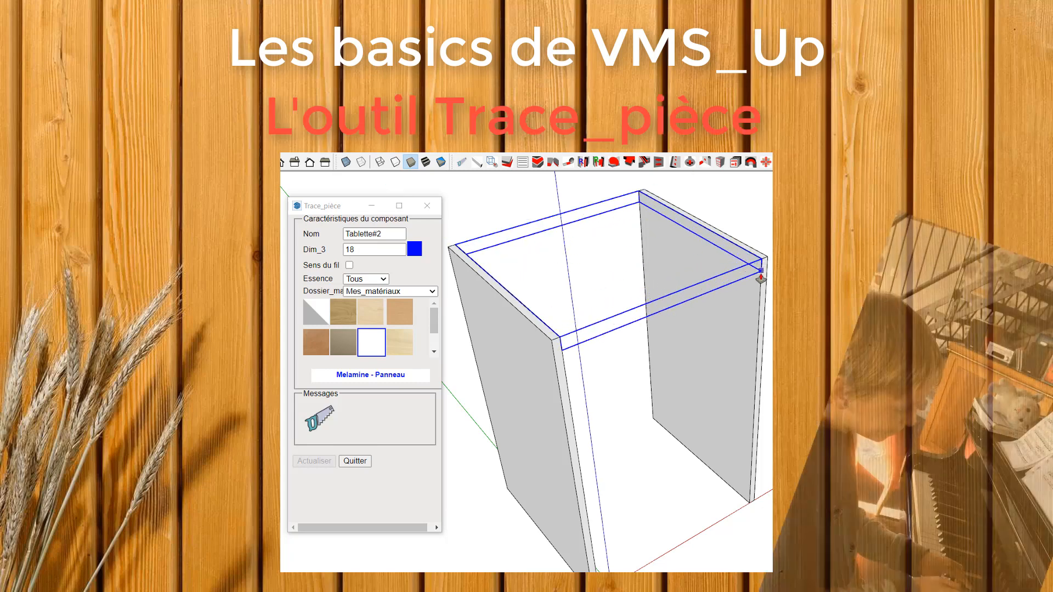
left_click(761, 275)
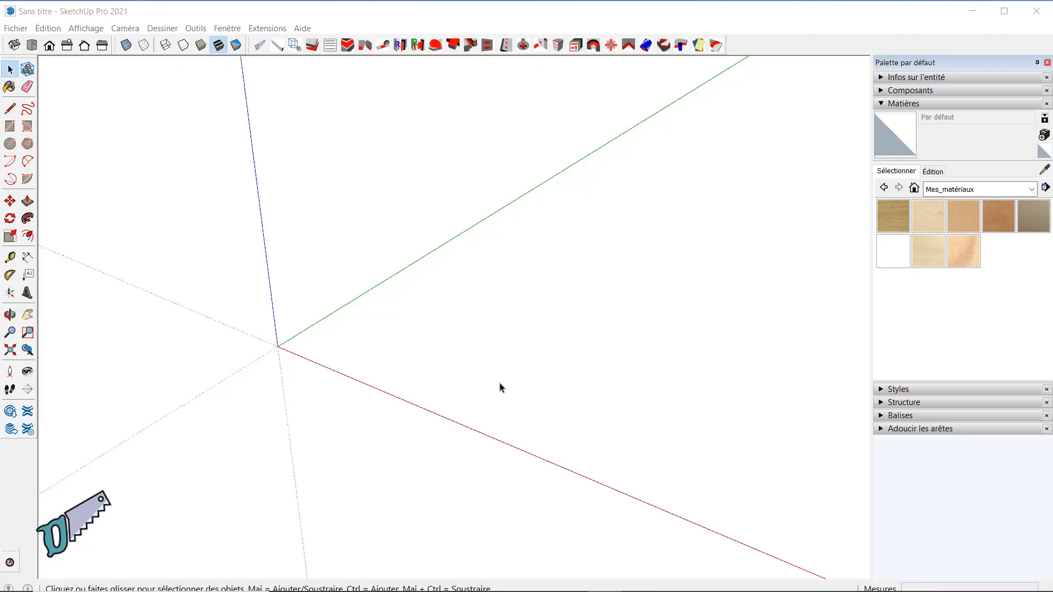
Draw a 500 by 200 mm rectangle on the ground plane beside the red axis
mouse_move(500, 388)
middle_mouse_down()
mouse_move(416, 369)
mouse_move(492, 362)
mouse_move(540, 339)
middle_mouse_up()
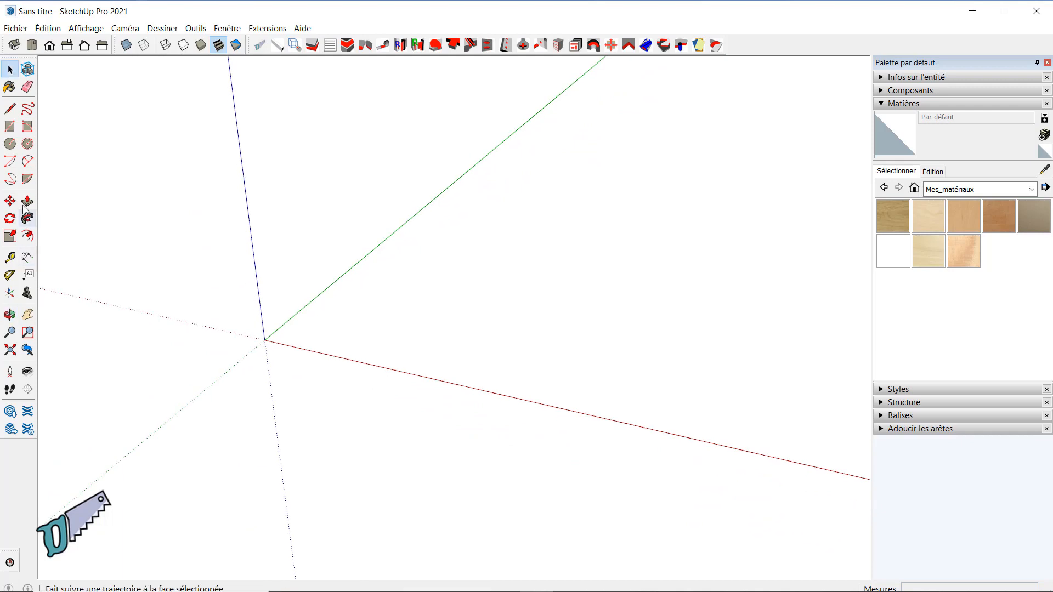
left_click(10, 126)
left_click(376, 322)
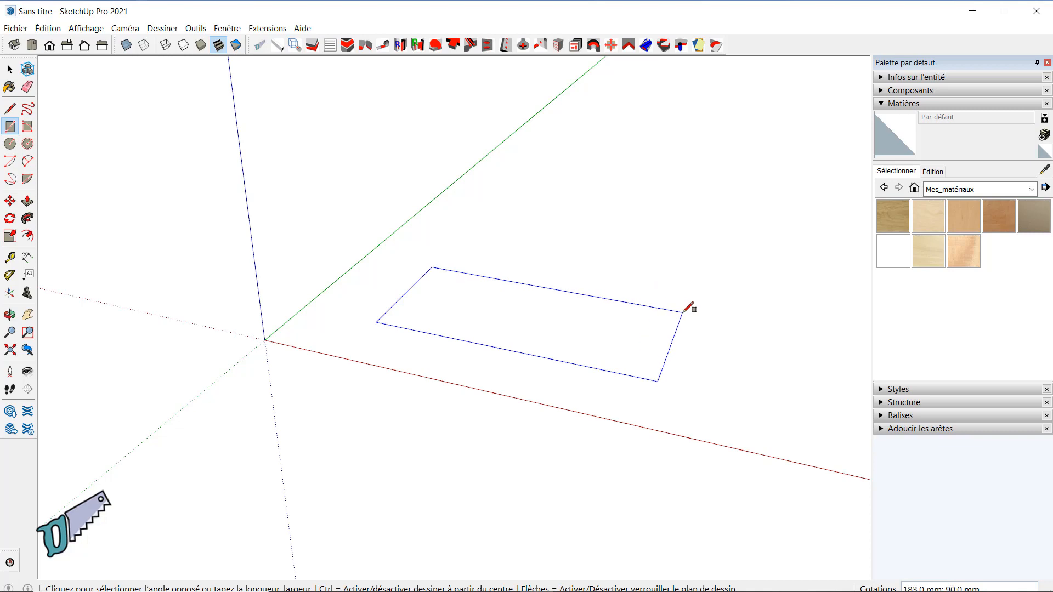
left_click(683, 312)
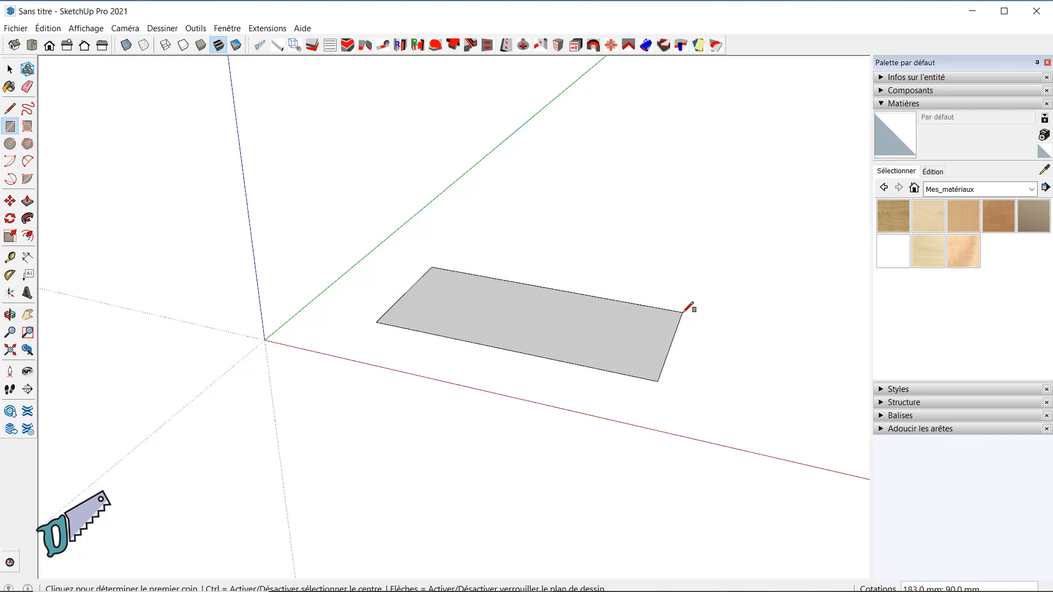
type("500")
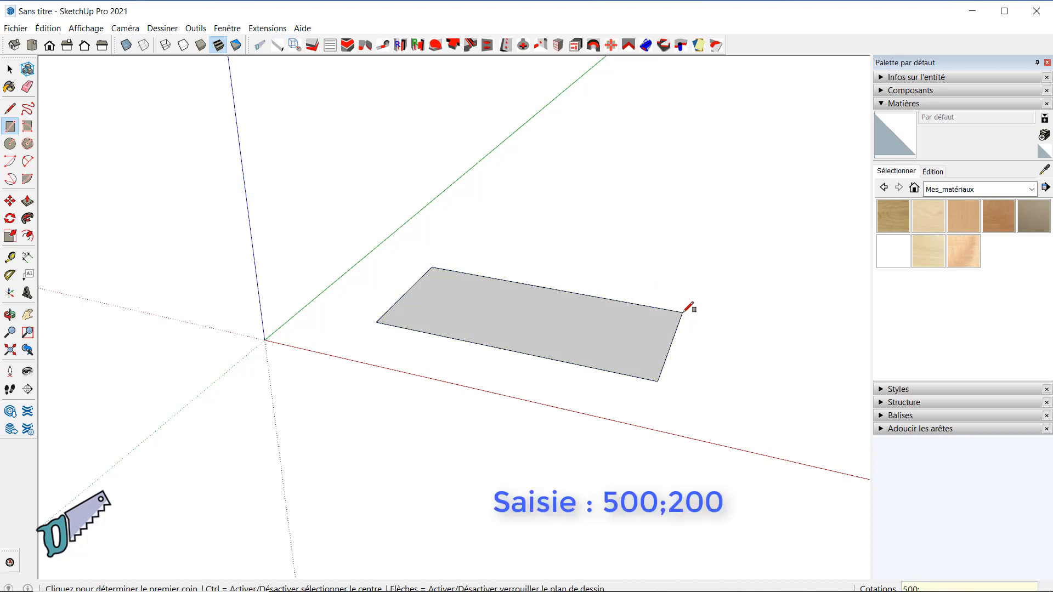
type(";200")
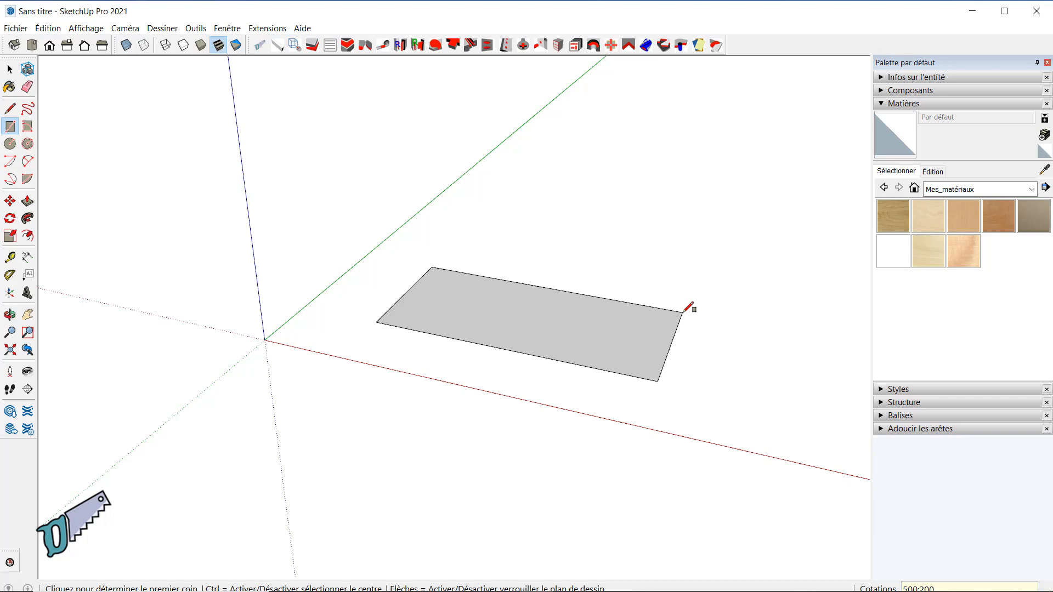
key("Return")
Push/Pull the rectangle's face upward 30 mm to form a board
scroll(707, 291, "down", 3)
middle_click_drag(594, 306, 400, 301, "shift")
key("p")
left_click(414, 318)
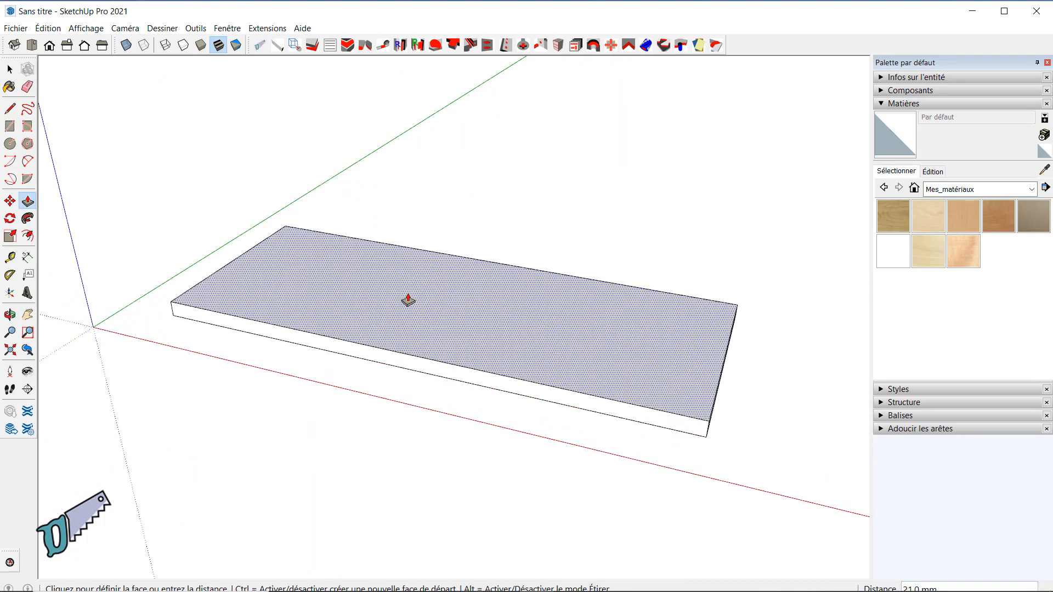
left_click(407, 295)
type("30")
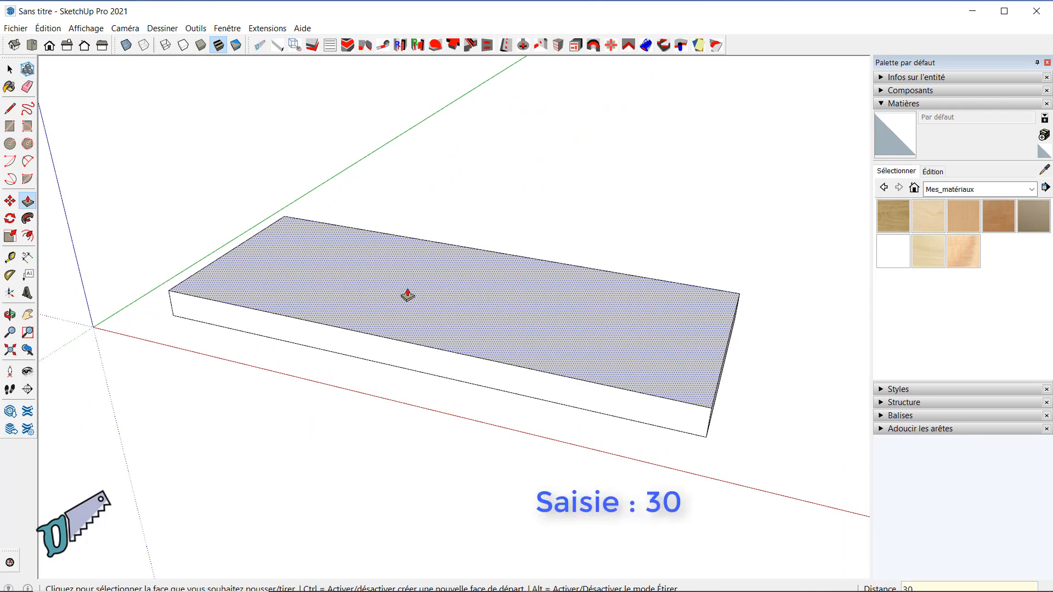
key("Return")
Select the whole board and turn it into a component named Ma_piece
key("space")
triple_click(396, 307)
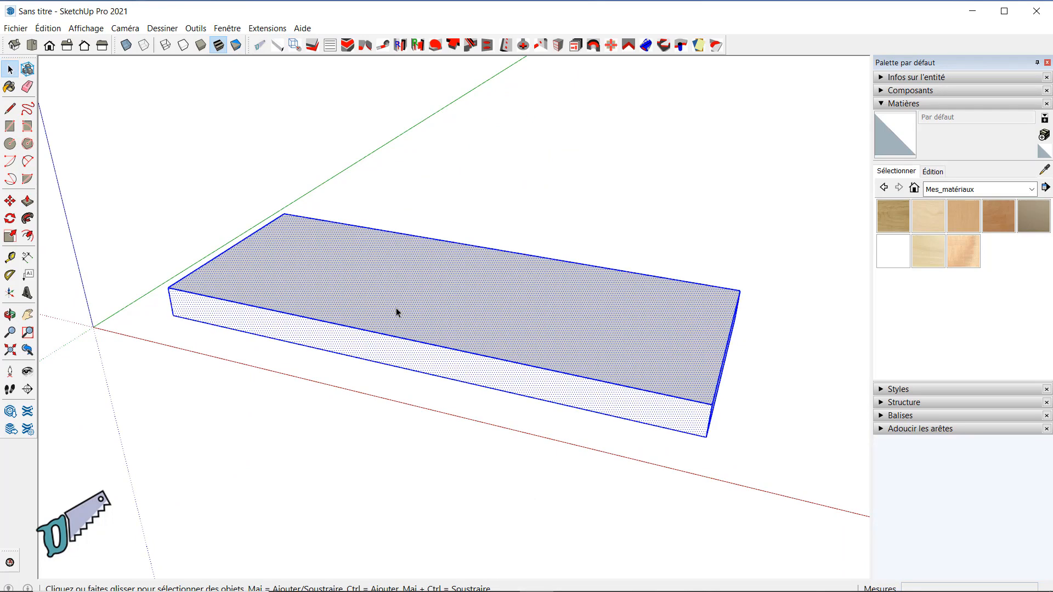
right_click(401, 308)
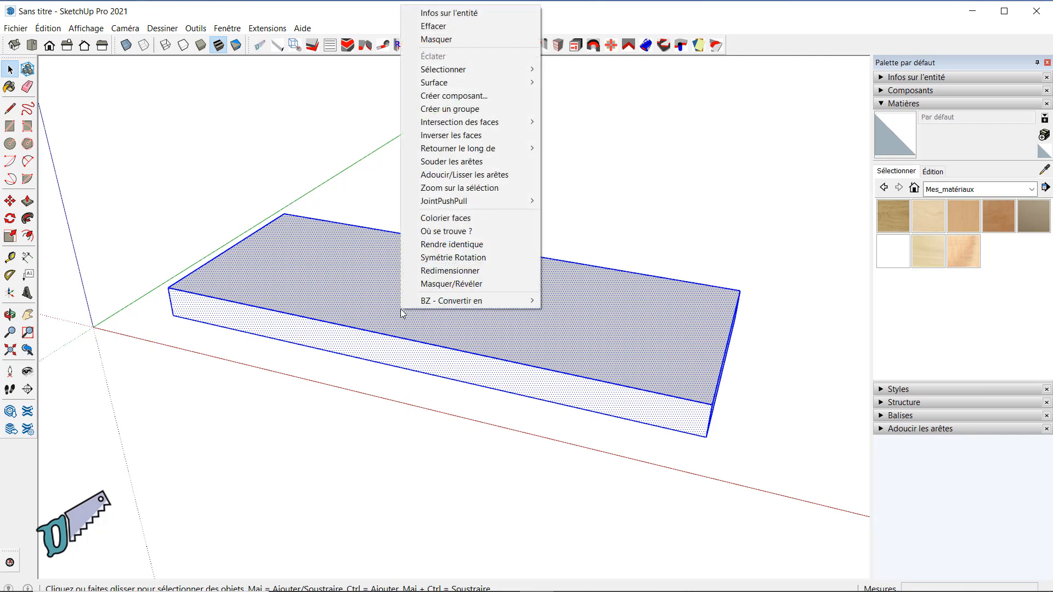
left_click(451, 96)
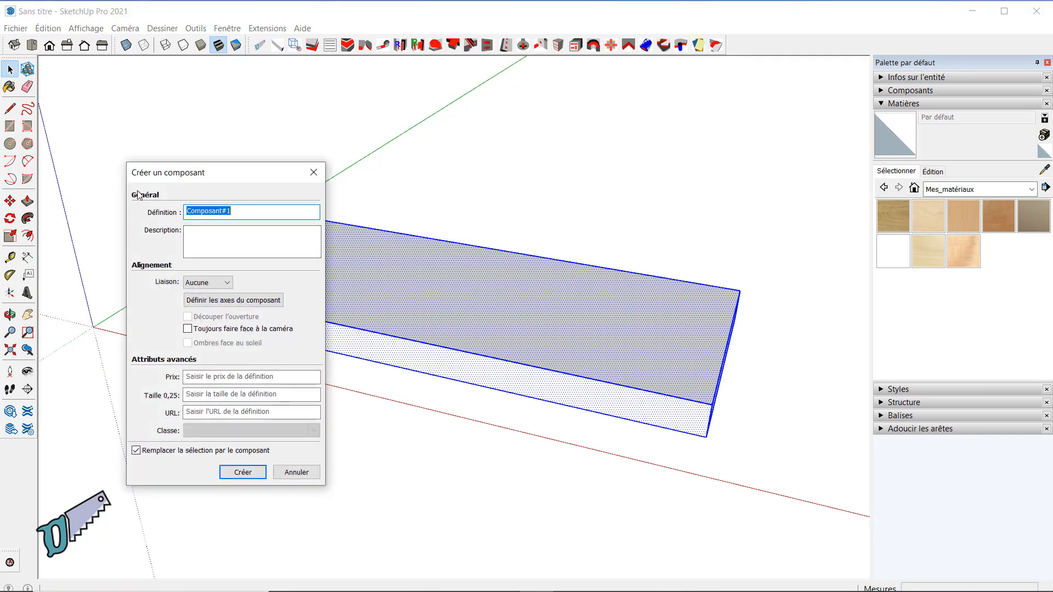
type("Ma_piece")
key("Return")
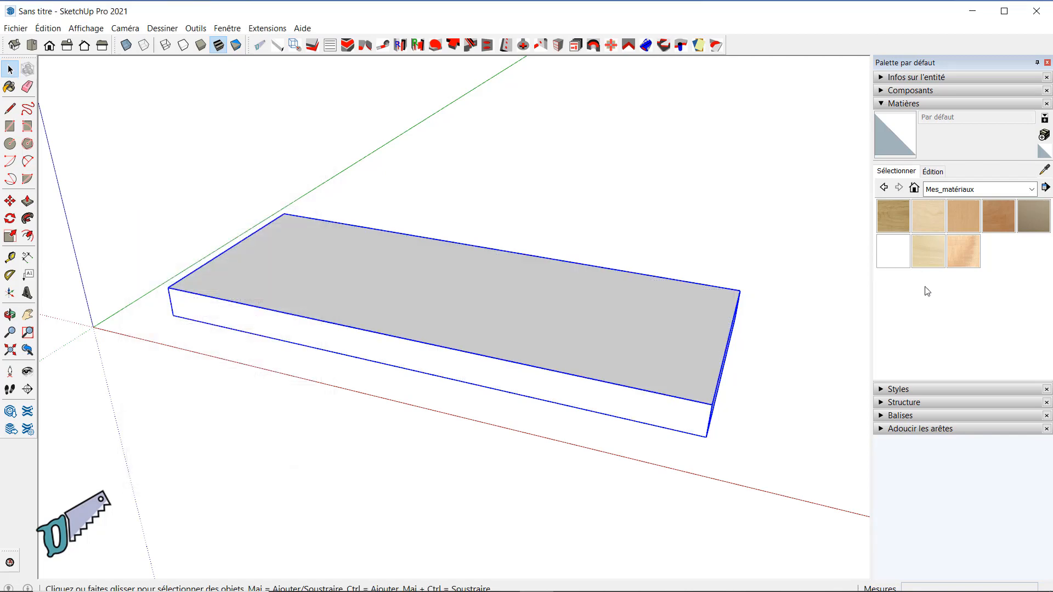
Paint the board component with the Chene material from the Mes_matériaux collection
left_click(893, 215)
left_click(630, 321)
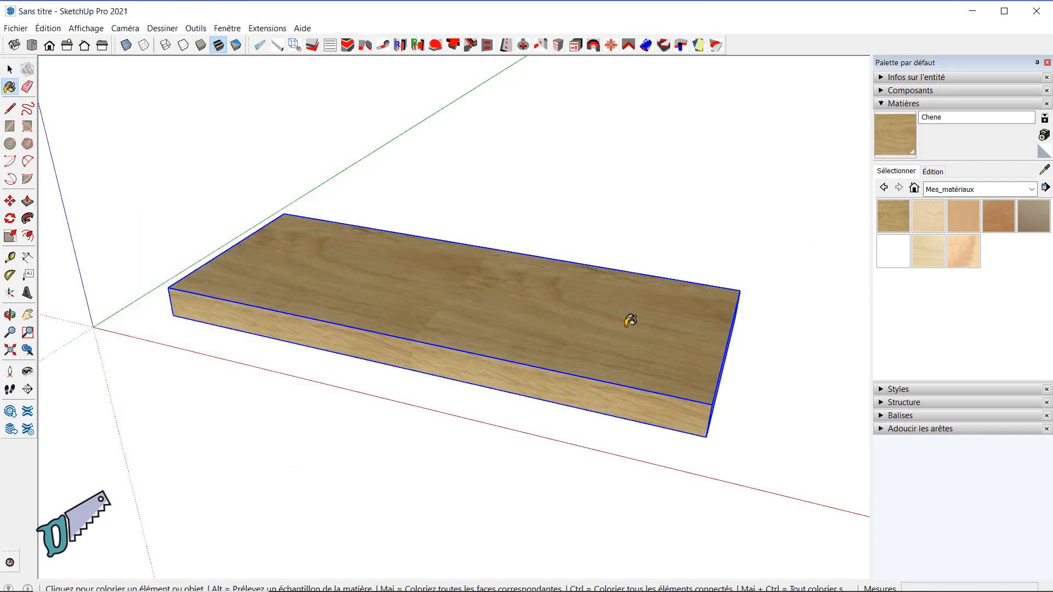
mouse_move(445, 423)
middle_mouse_down()
mouse_move(232, 414)
mouse_move(329, 384)
mouse_move(373, 412)
middle_mouse_up()
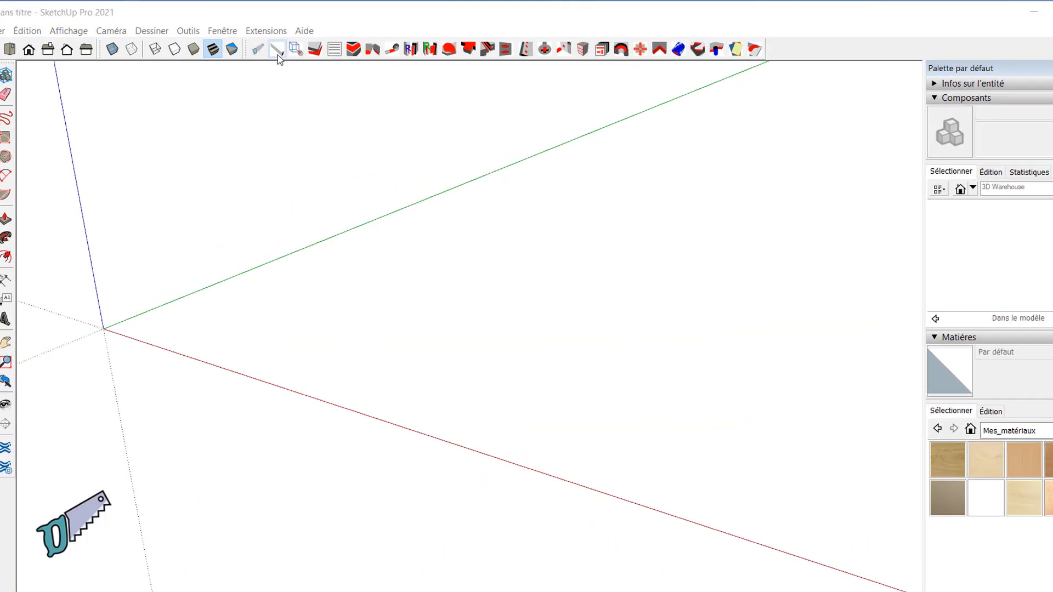
Start the Piece tool and name the new component Ma_piece
left_click(272, 179)
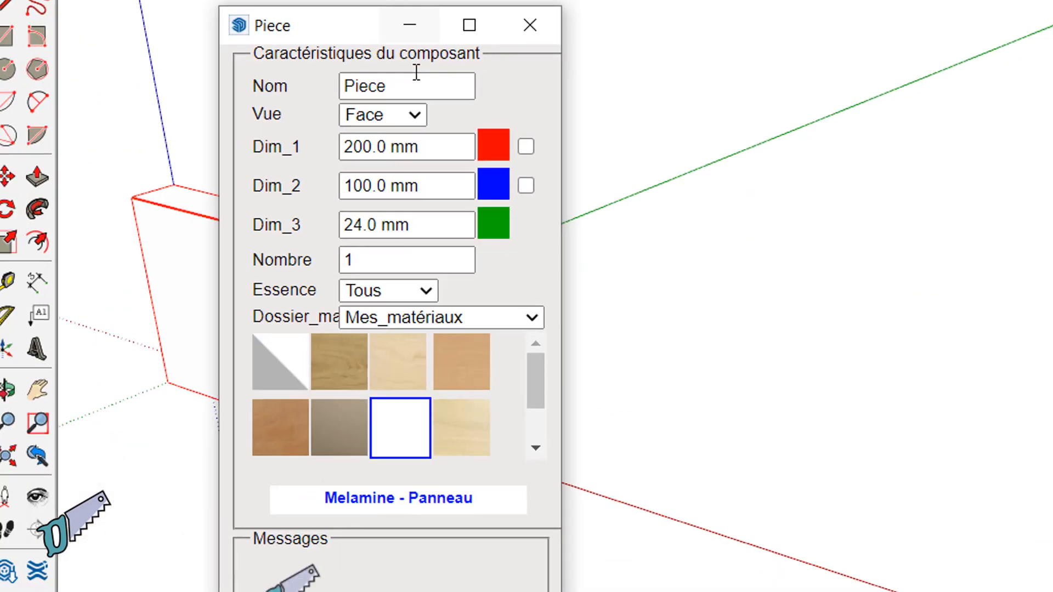
left_click_drag(386, 85, 268, 72)
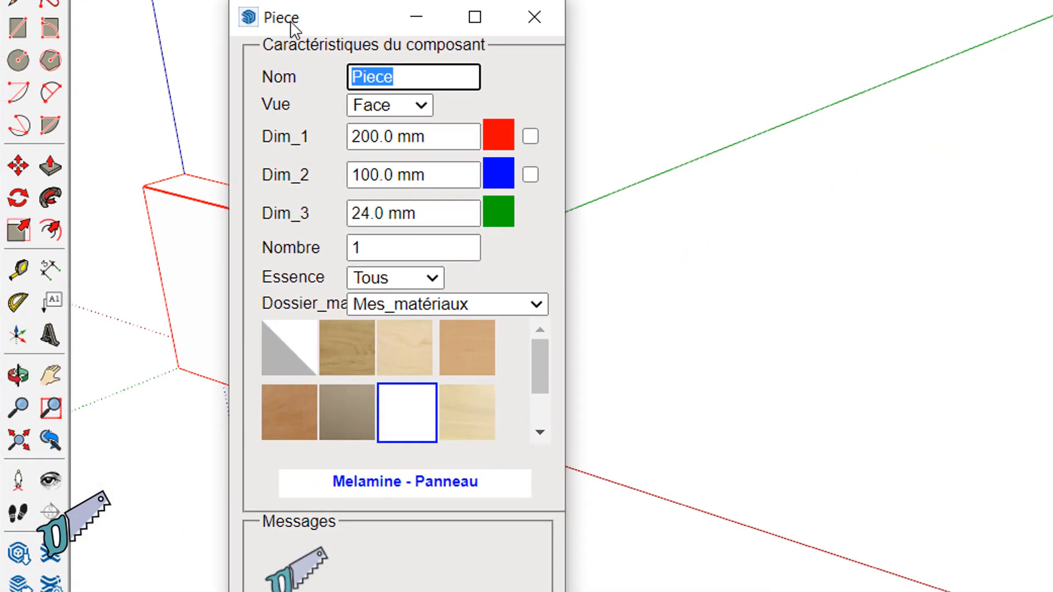
type("Ma_p")
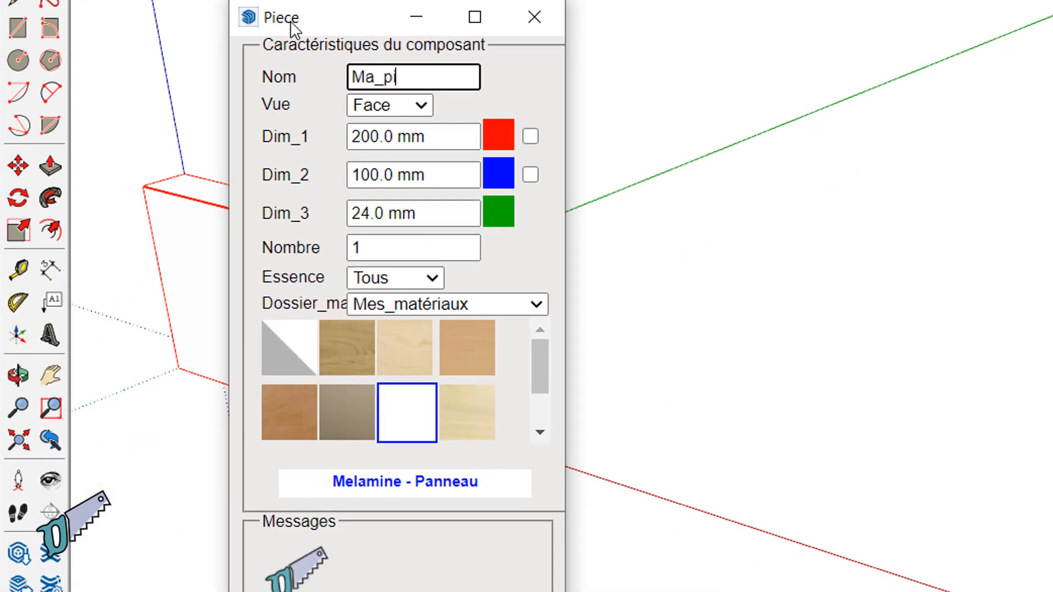
key("Tab")
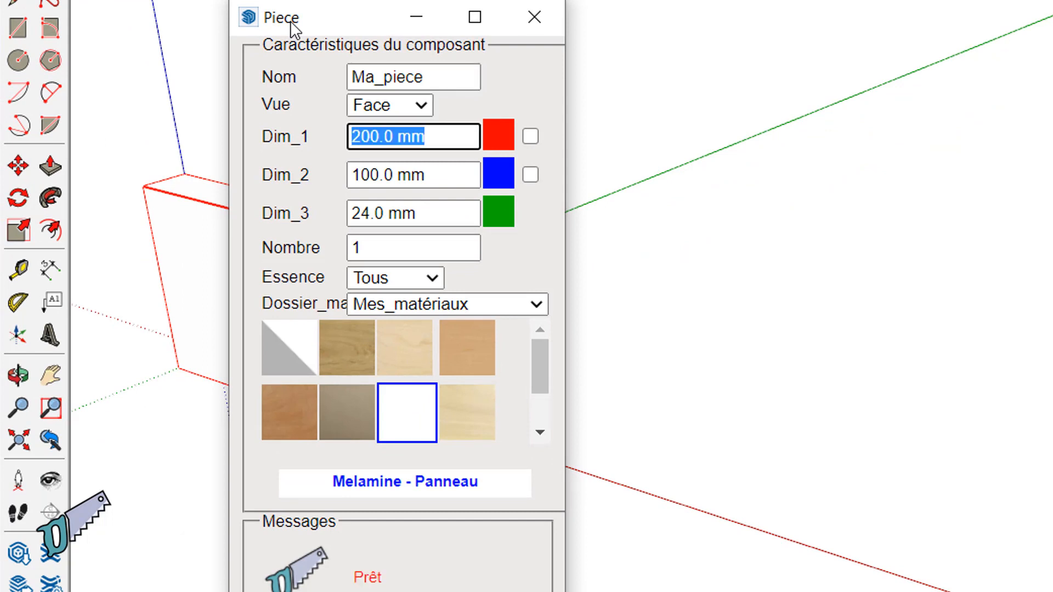
Set the piece's dimensions to 500 mm for Dim_1, 200 mm for Dim_2 and 30 mm for Dim_3
type("500")
key("Tab")
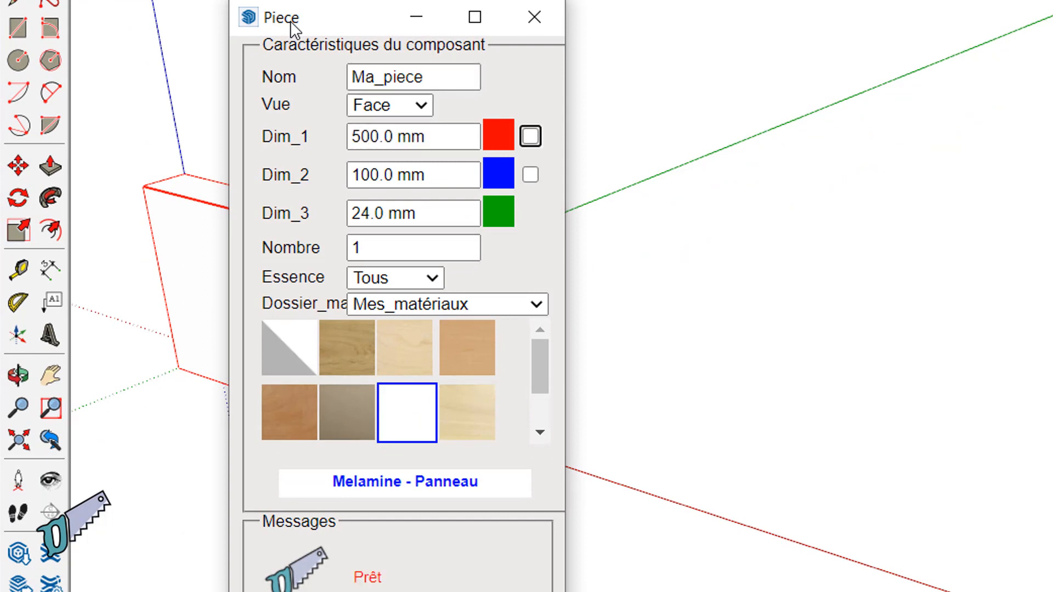
key("Tab")
type("2")
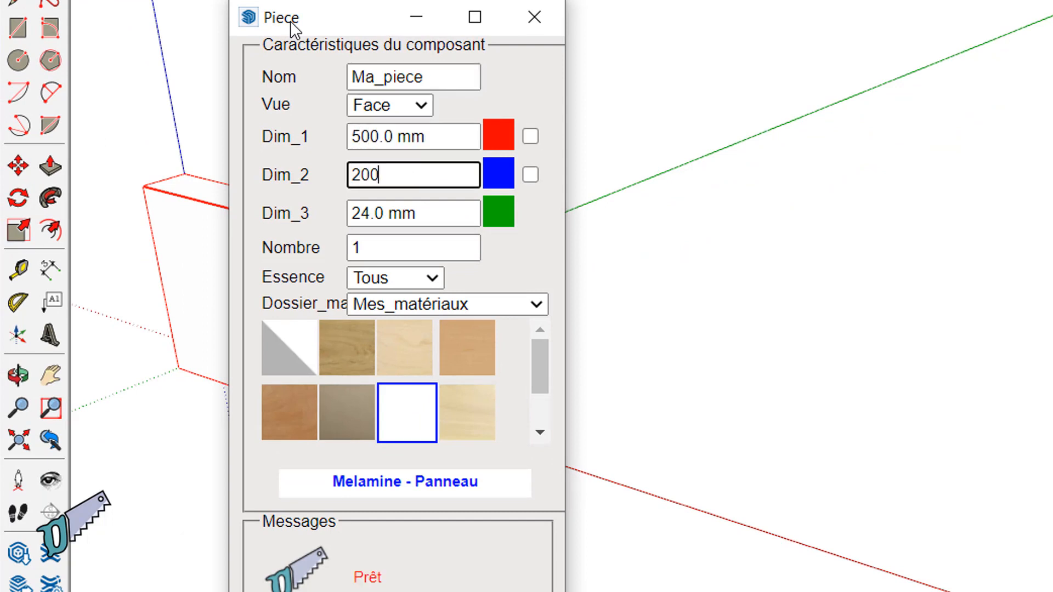
key("Tab")
key("Tab")
type("30")
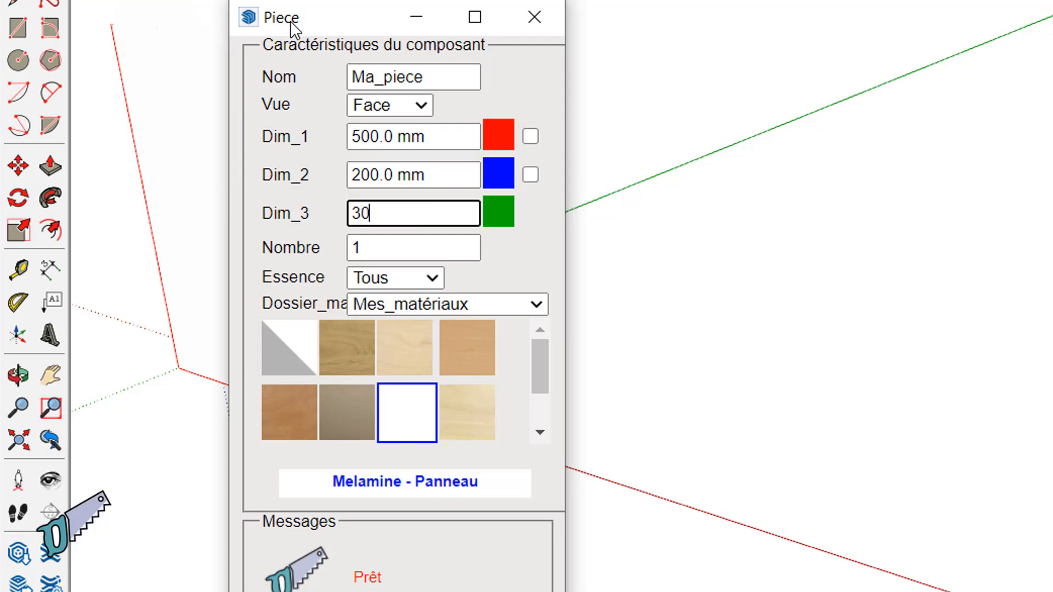
key("Tab")
Assign the Chene - Massif material, set the quantity to 2, generate the pieces and quit the Piece tool
left_click(353, 362)
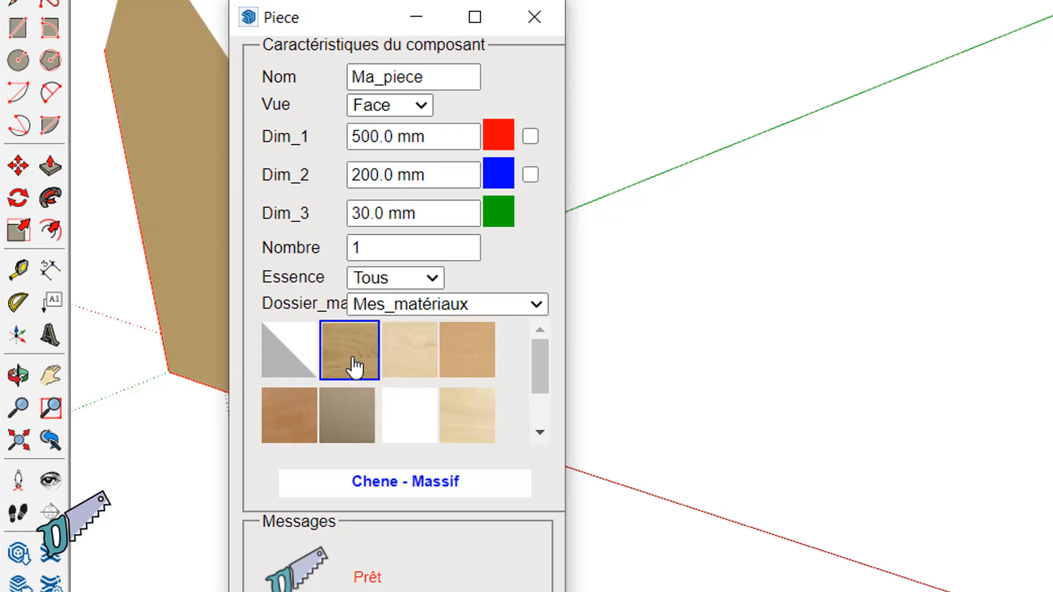
left_click(396, 250)
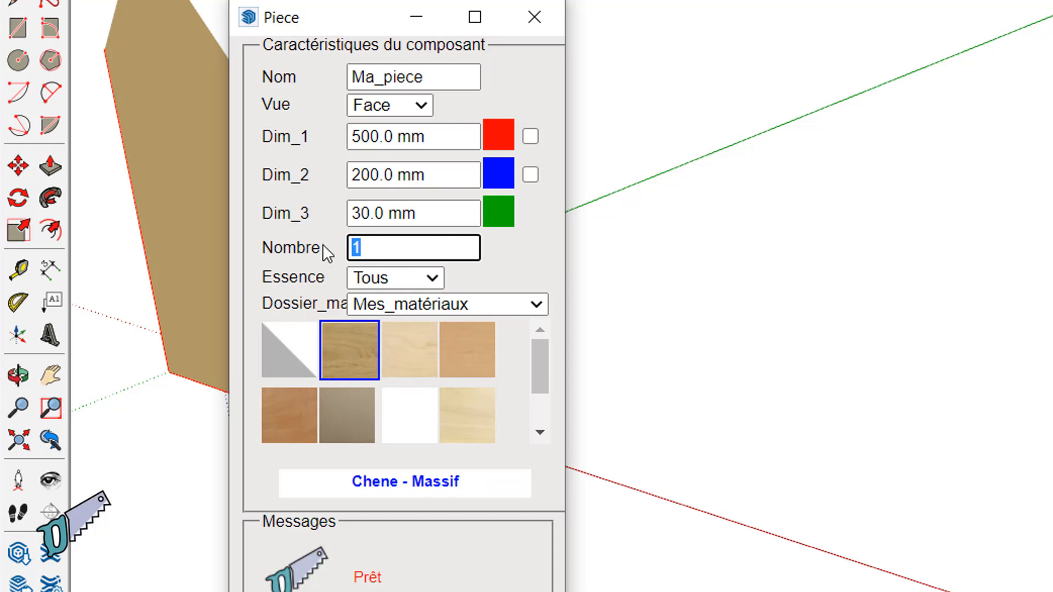
type("2")
key("Tab")
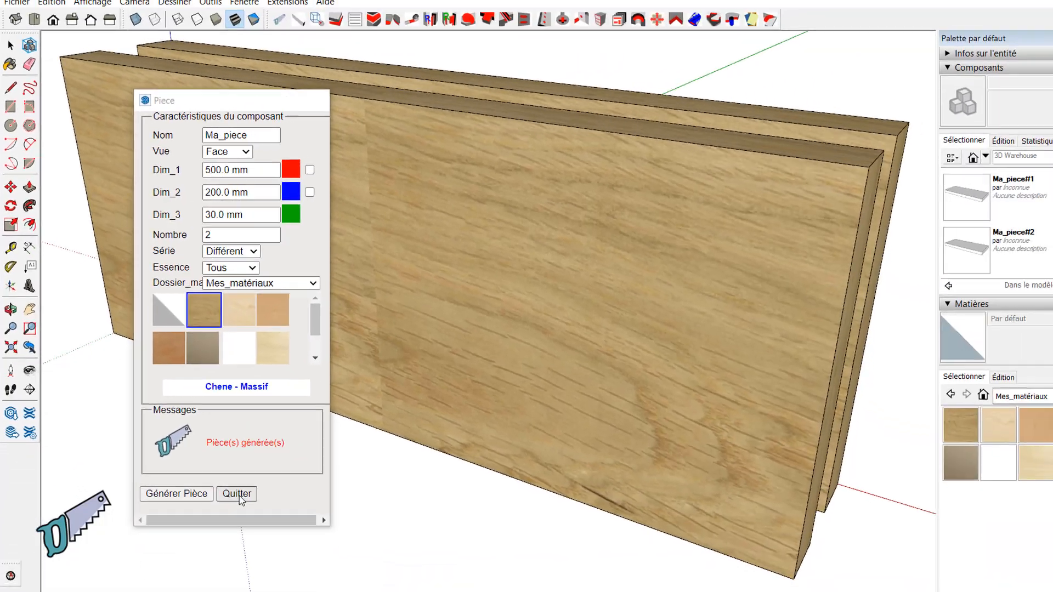
left_click(238, 495)
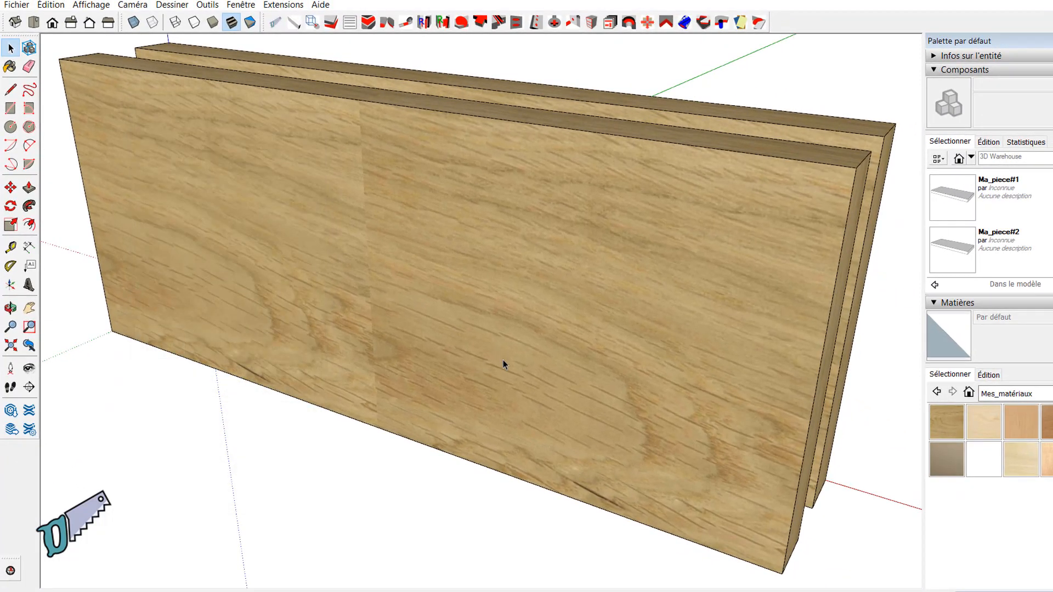
scroll(502, 362, "down", 3)
middle_click_drag(618, 360, 488, 372)
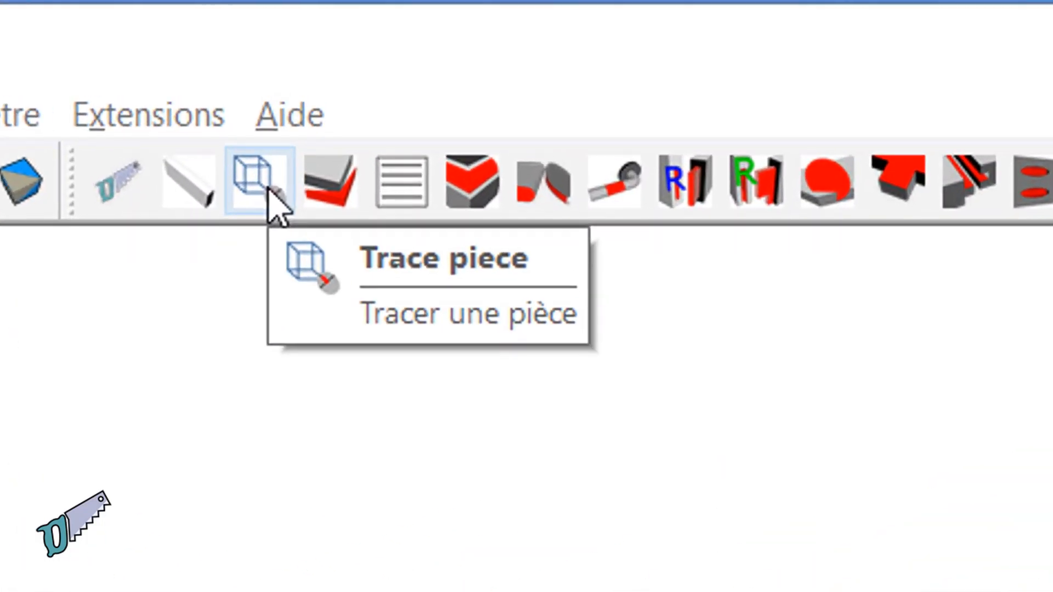
Start the Trace piece tool and name the component Ma_piece
left_click(268, 188)
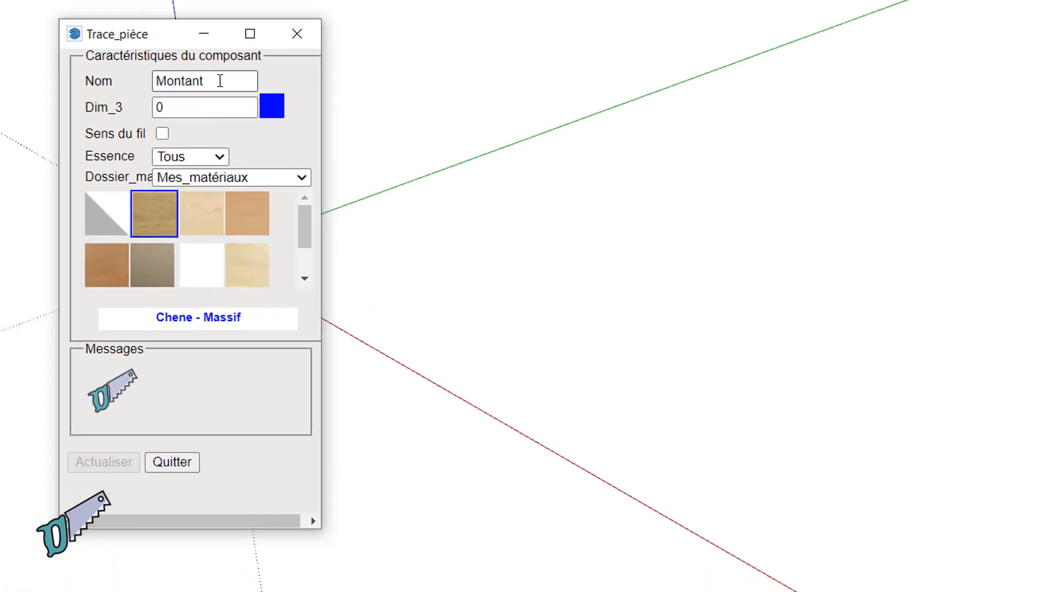
left_click_drag(219, 81, 119, 81)
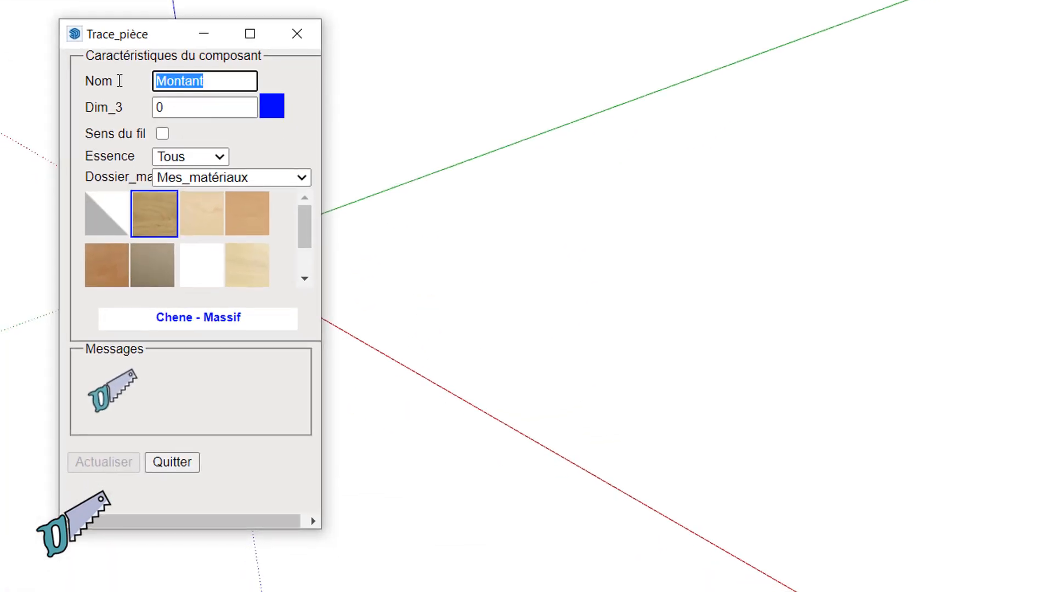
type("Ma_p")
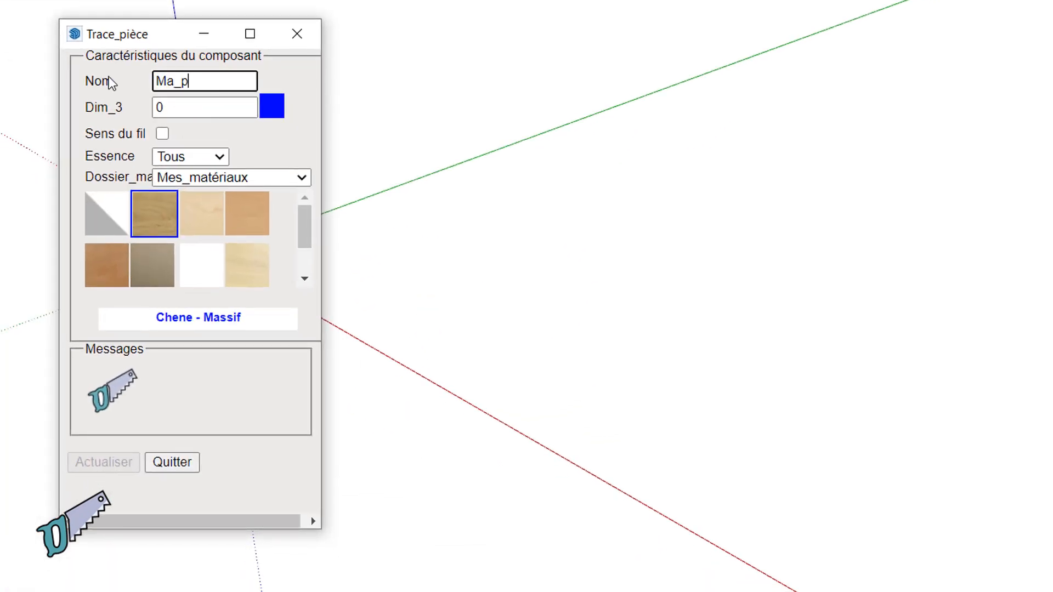
type("iece")
Trace a Chene - Massif piece freehand on the ground plane, giving its rectangular base and then its thickness
left_click(469, 329)
left_click(853, 404)
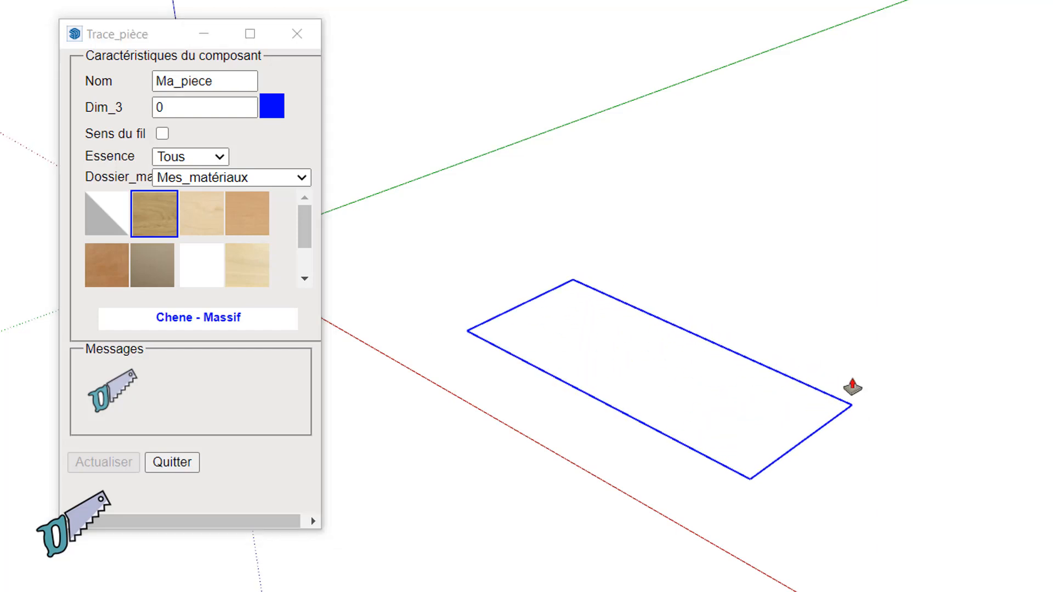
left_click(857, 357)
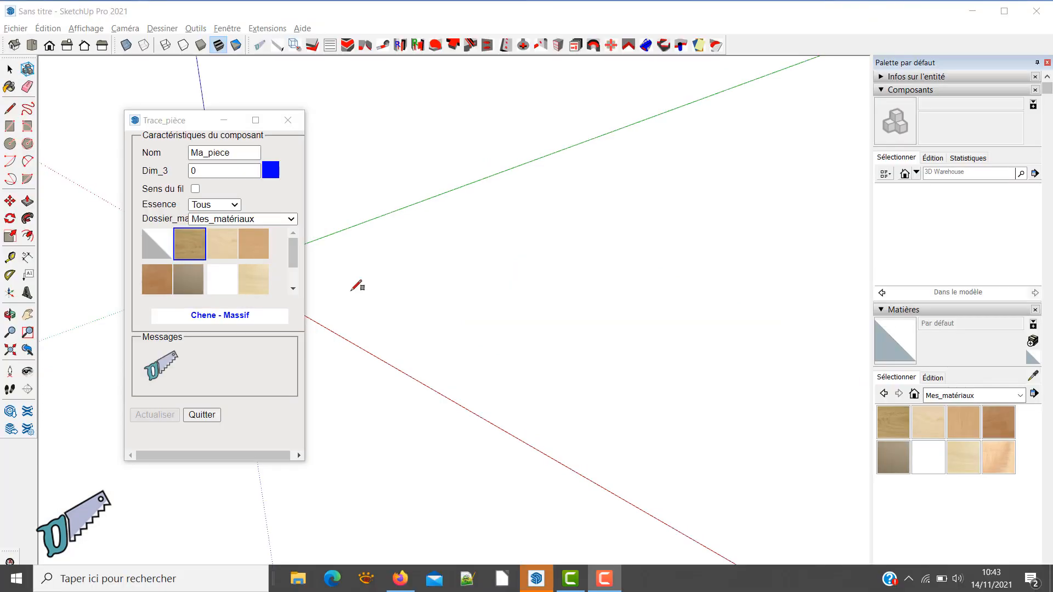
Trace the base of another Ma_piece component on the ground plane at exactly 500 by 200 mm
left_click(385, 284)
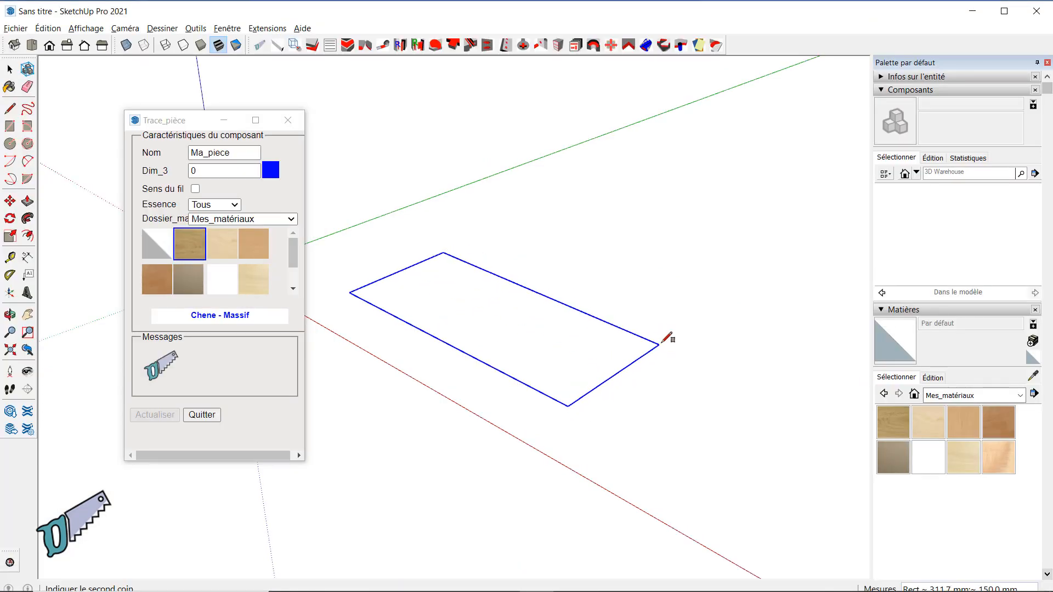
type("500;200")
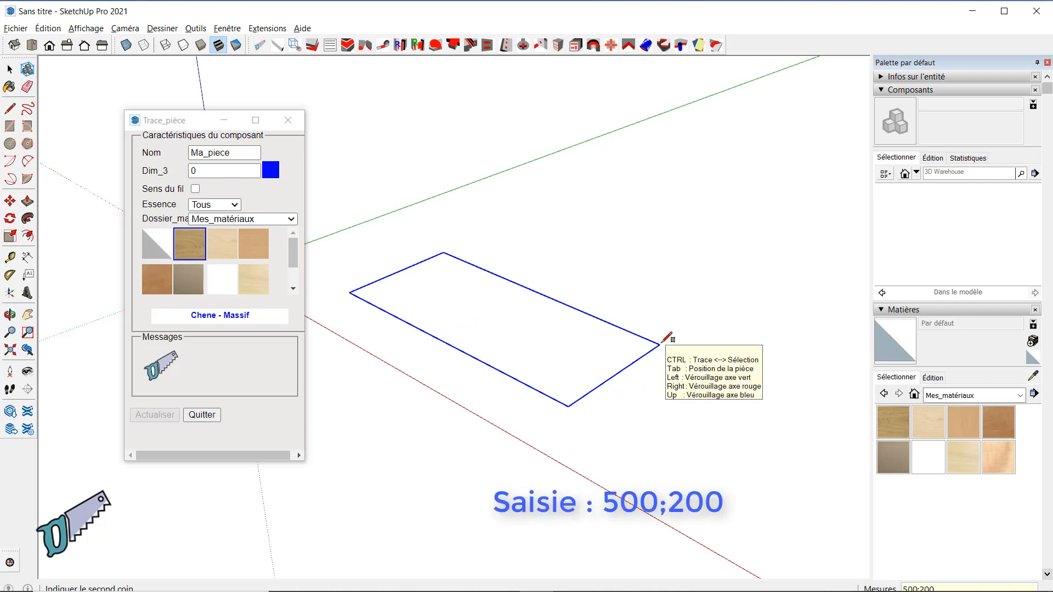
key("Return")
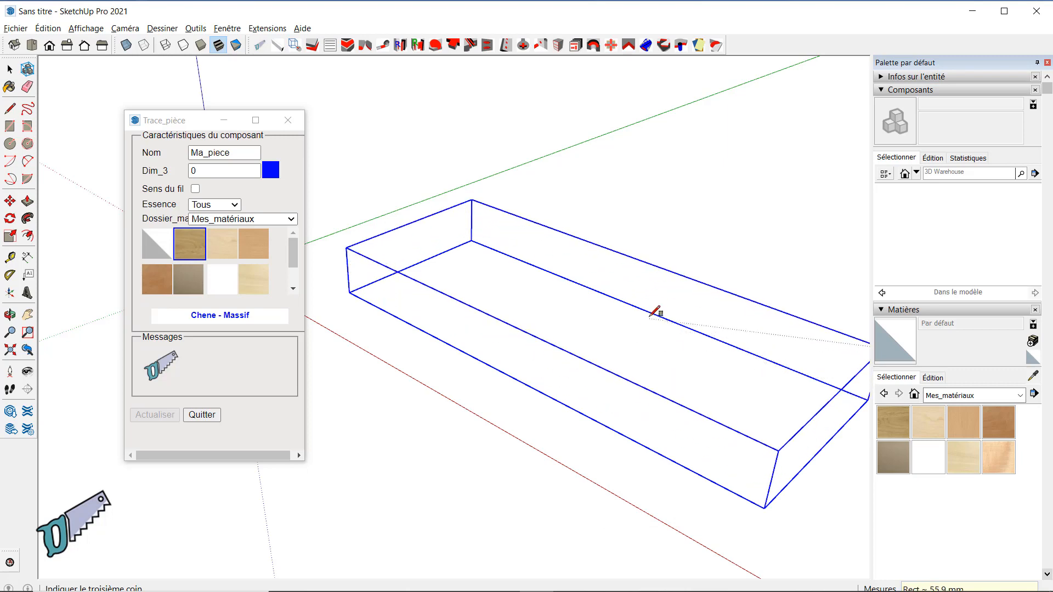
Give the traced 500 by 200 mm Ma_piece base a thickness of 30 mm
type("30")
key("Return")
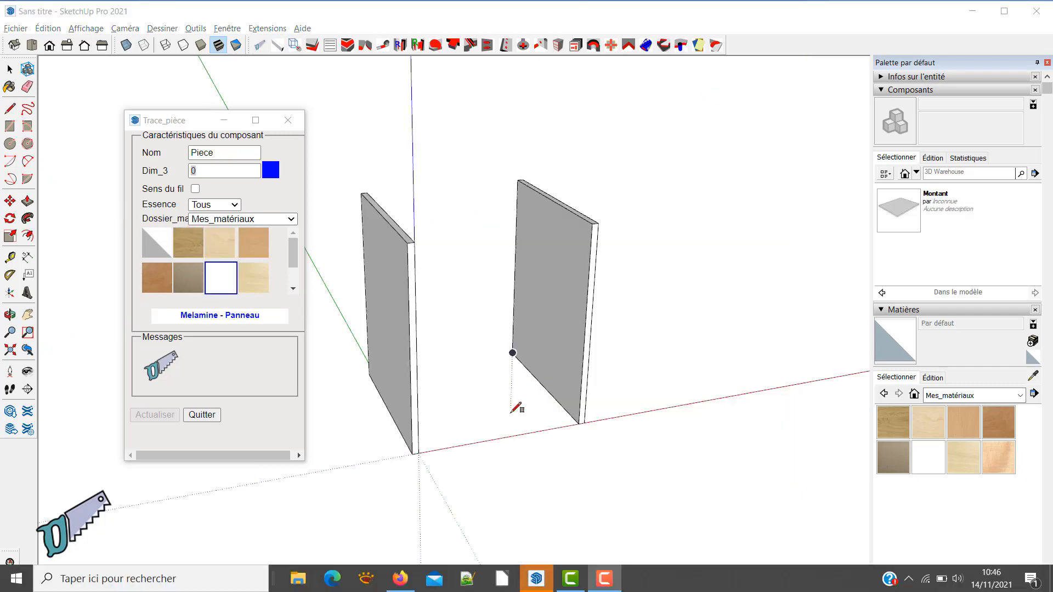
Trace a Melamine - Panneau piece flush between the tops of the two uprights, giving it a thickness of about 52 mm downward
middle_click_drag(513, 404, 485, 467)
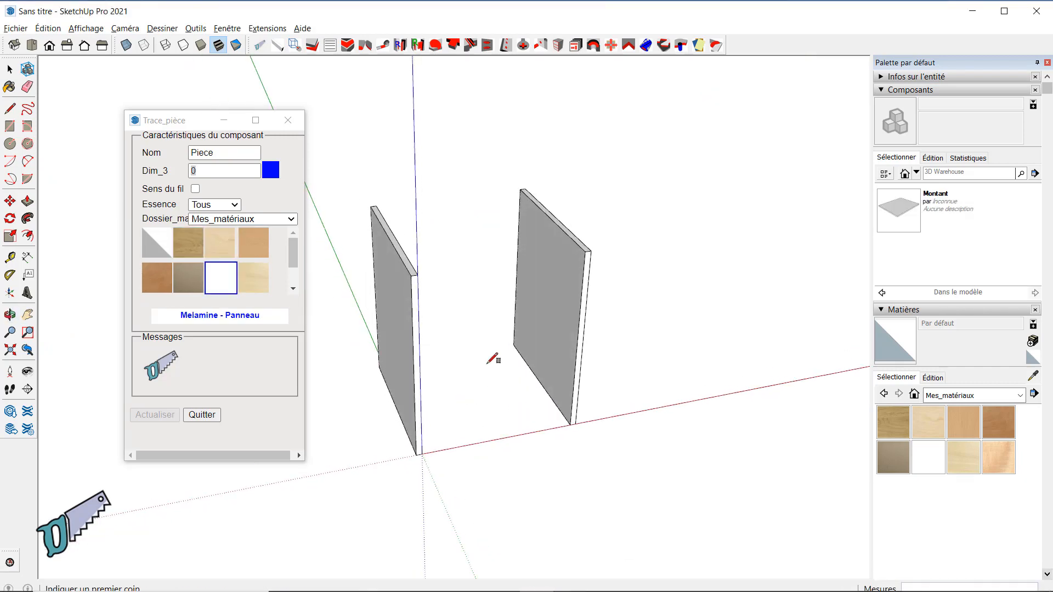
left_click(418, 274)
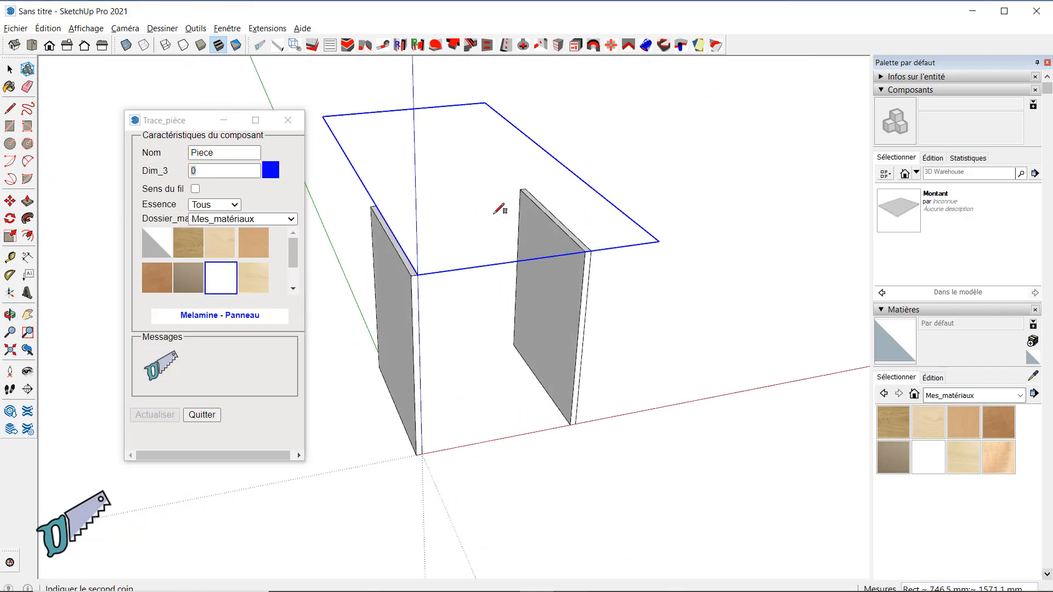
left_click(520, 189)
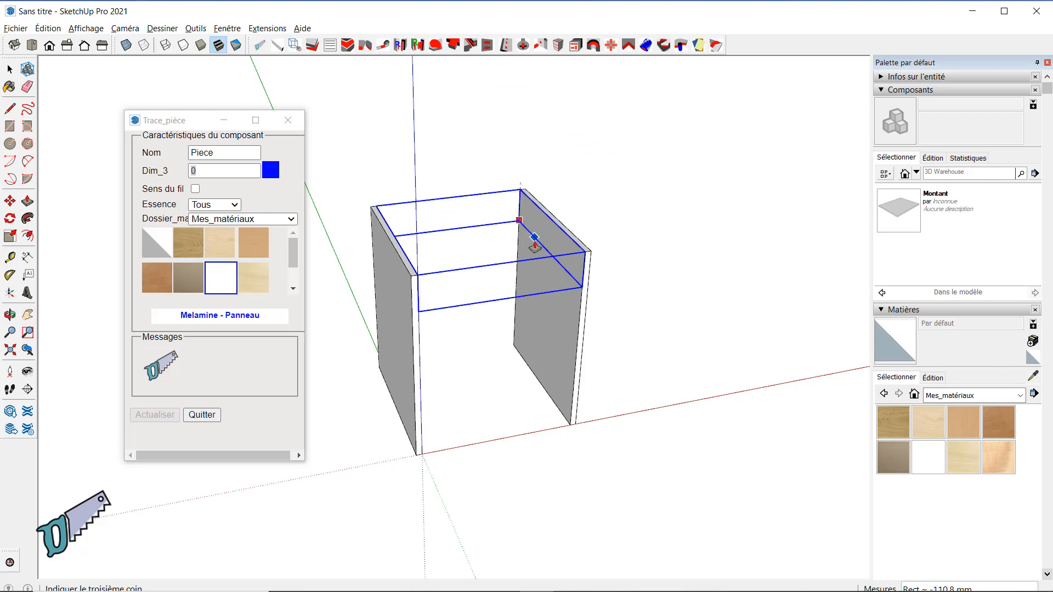
middle_click_drag(555, 257, 540, 219)
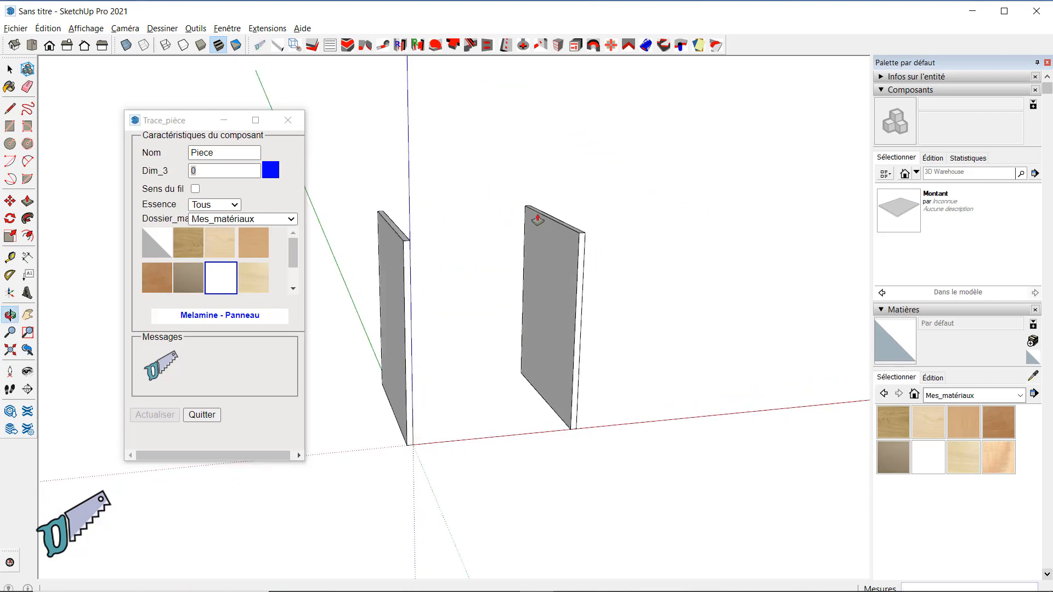
left_click(562, 241)
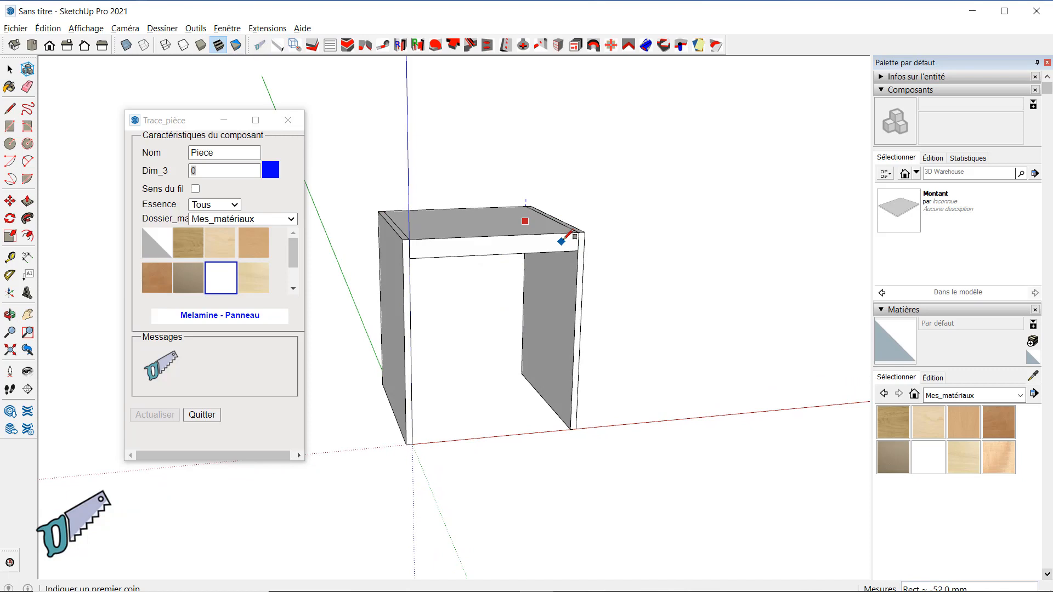
middle_click_drag(439, 404, 527, 366)
left_click(375, 430)
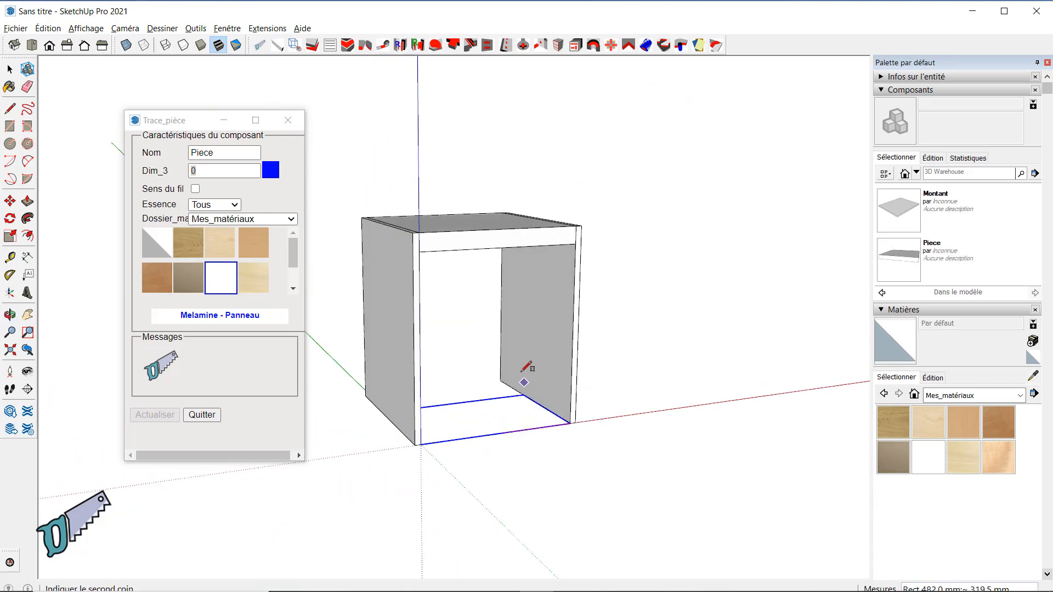
left_click(501, 366)
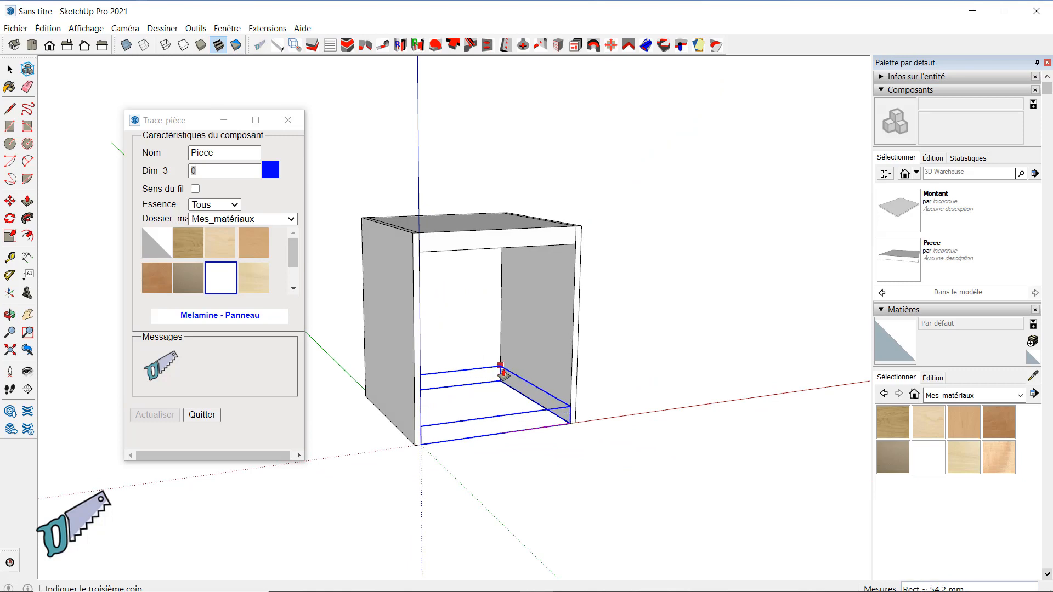
right_click(503, 369)
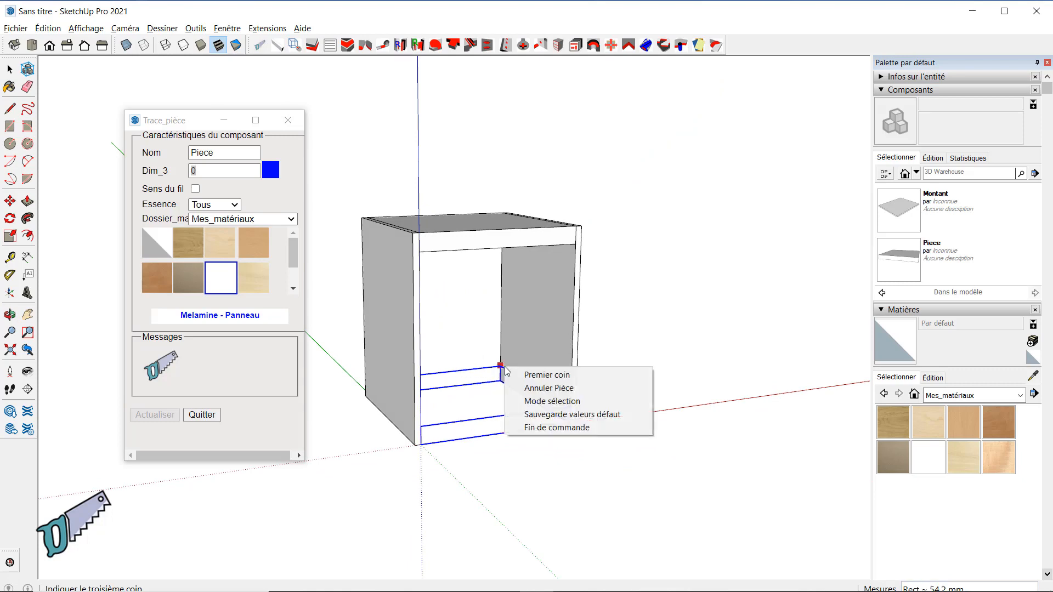
left_click(567, 377)
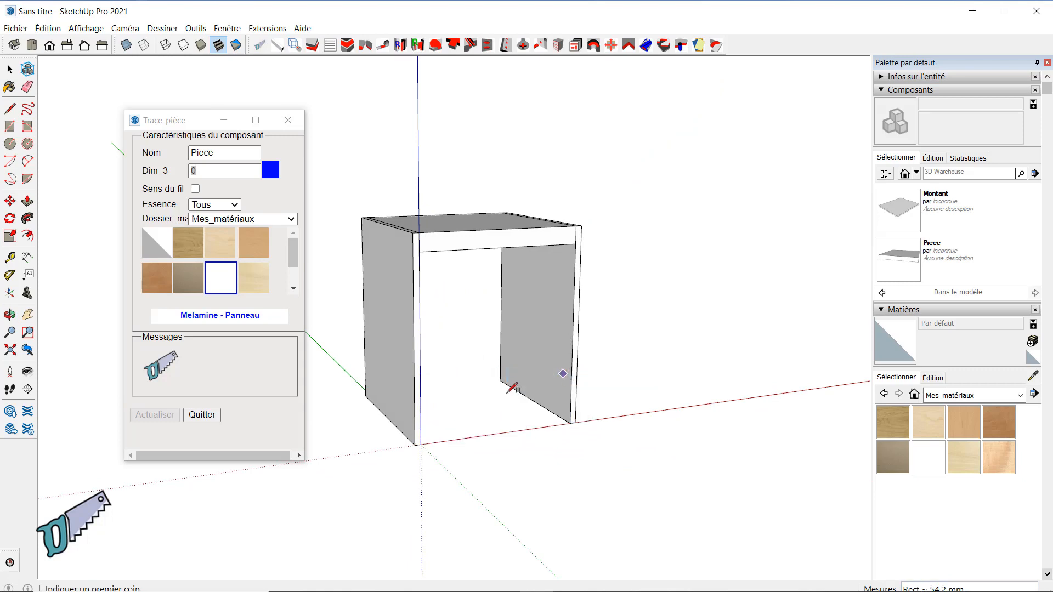
Trace a 482 by 500 mm Melamine - Panneau piece between the feet of the uprights, about 58 mm thick upward
middle_click_drag(562, 373, 369, 429)
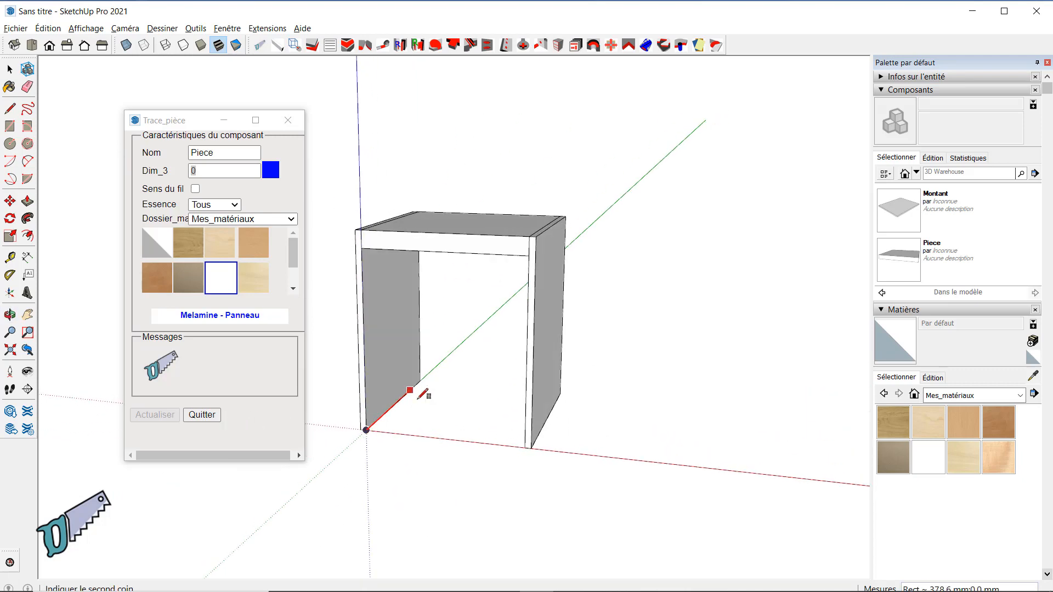
middle_click_drag(423, 393, 433, 438)
left_click(423, 445)
left_click(486, 385)
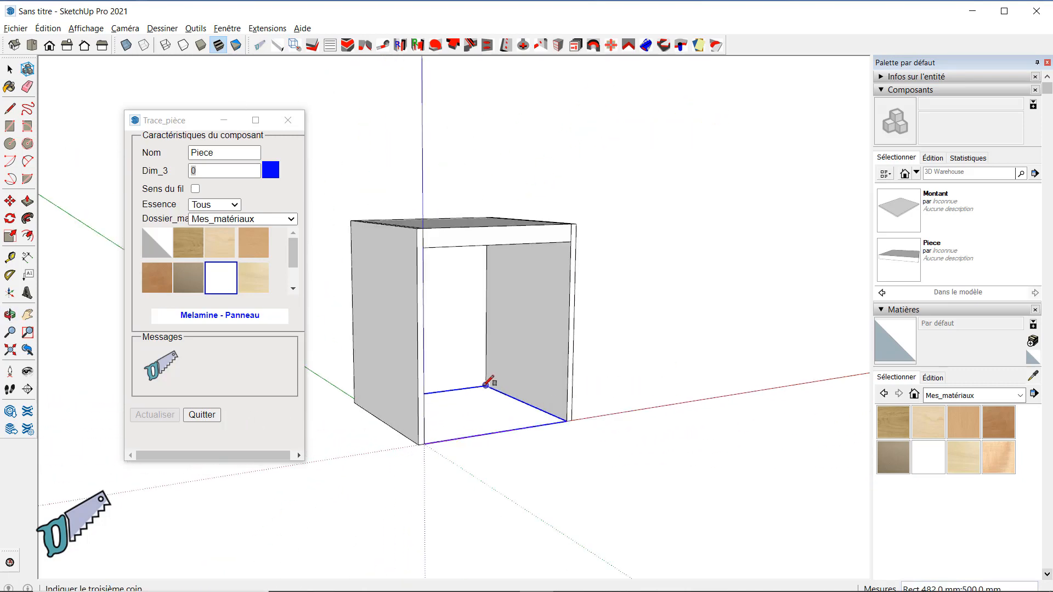
left_click(484, 377)
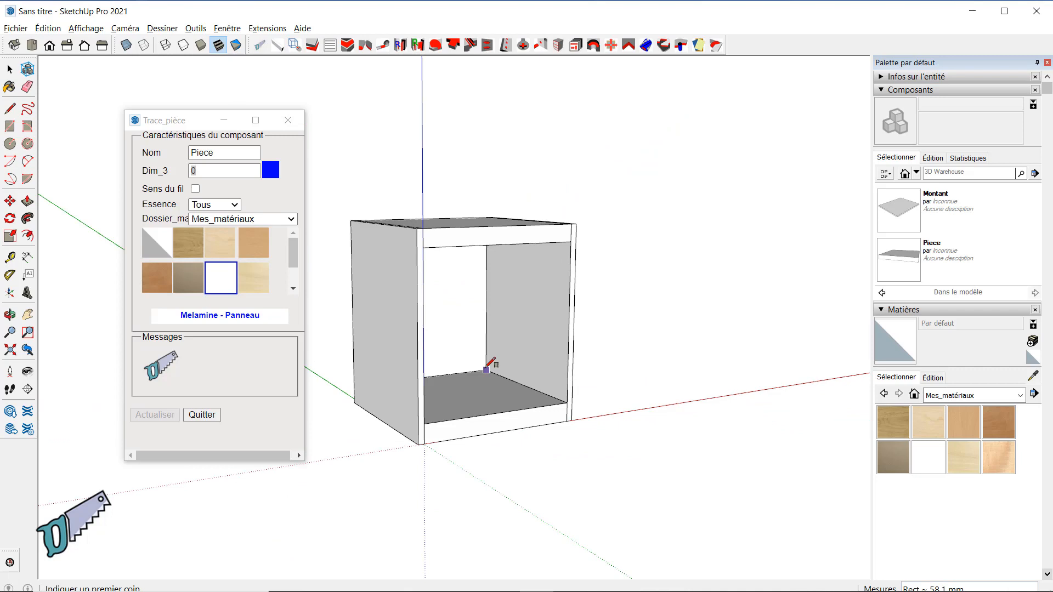
Set Dim_3 to 18 and trace the Melamine - Panneau Tablette between the tops of the two uprights, with its thickness downward
middle_click_drag(732, 360, 424, 449)
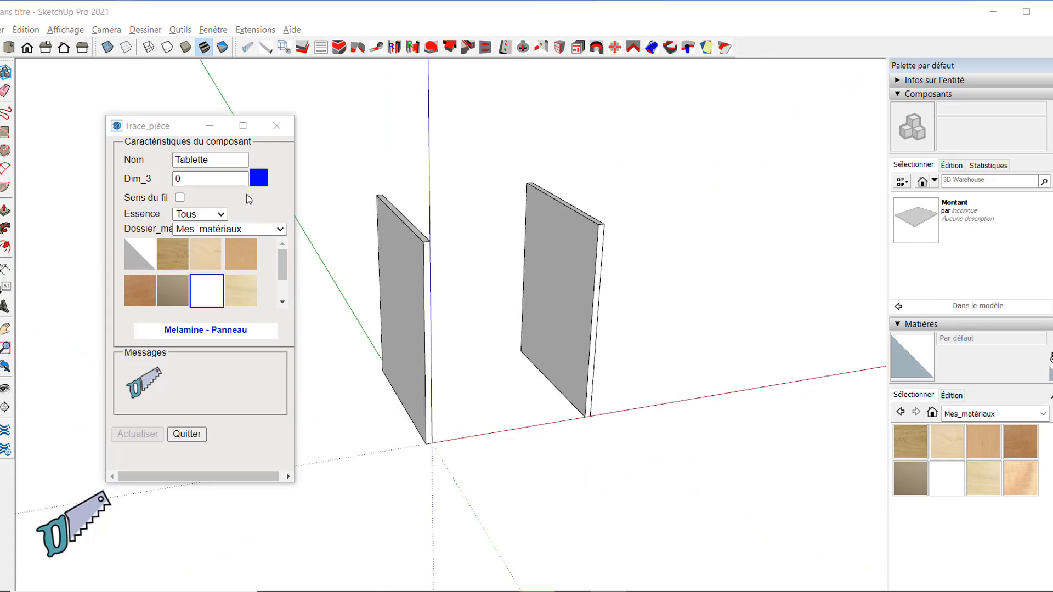
double_click(200, 181)
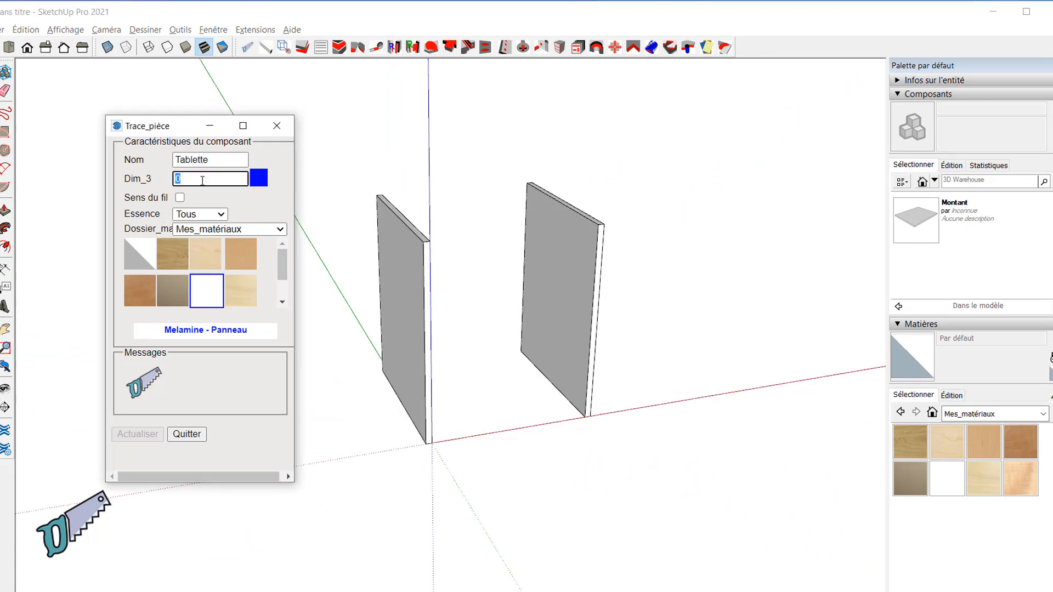
type("18")
key("Tab")
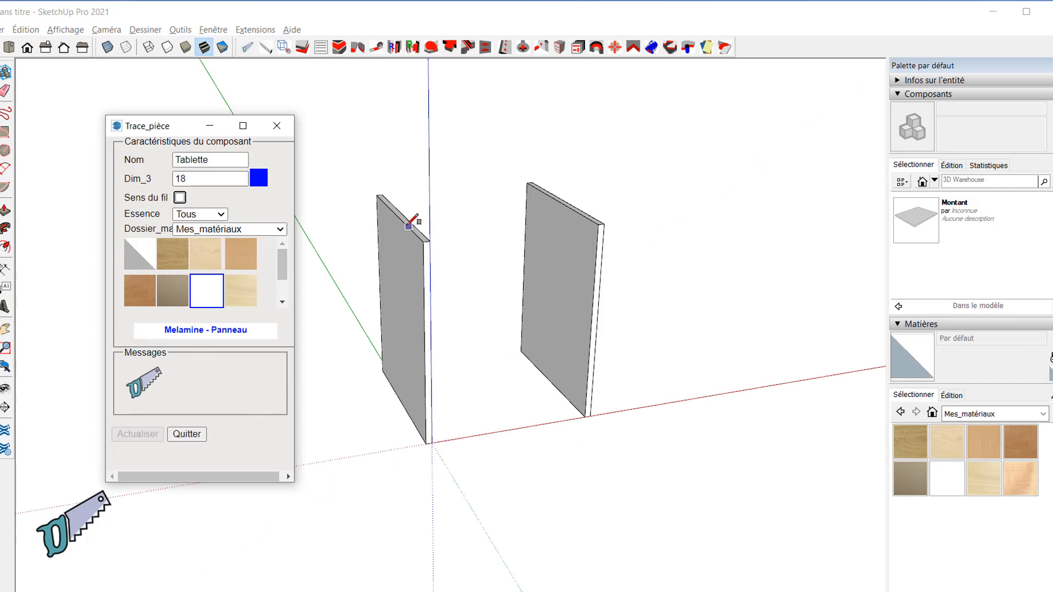
left_click(423, 242)
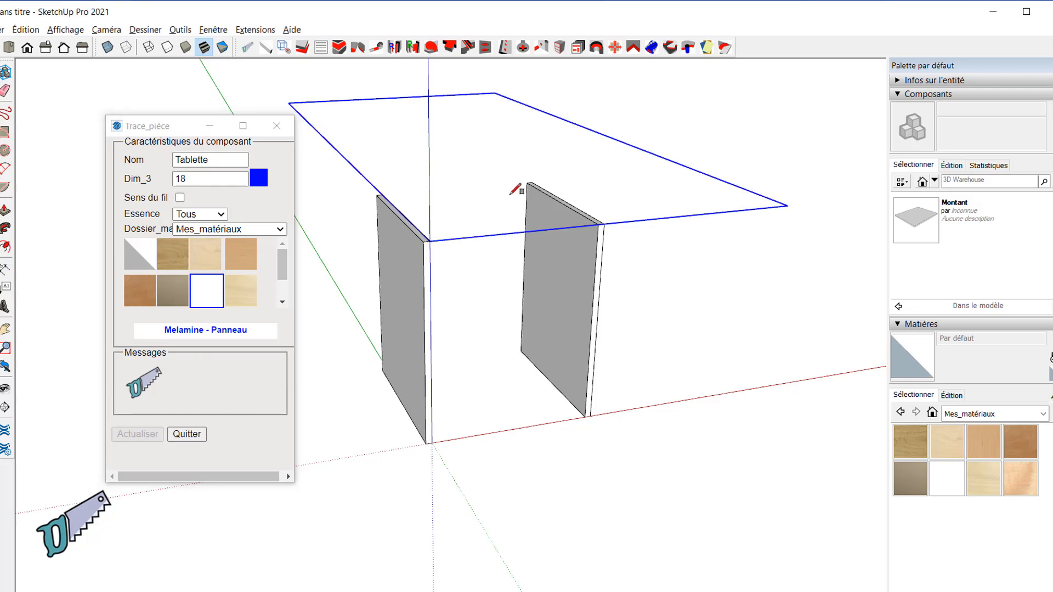
left_click(528, 181)
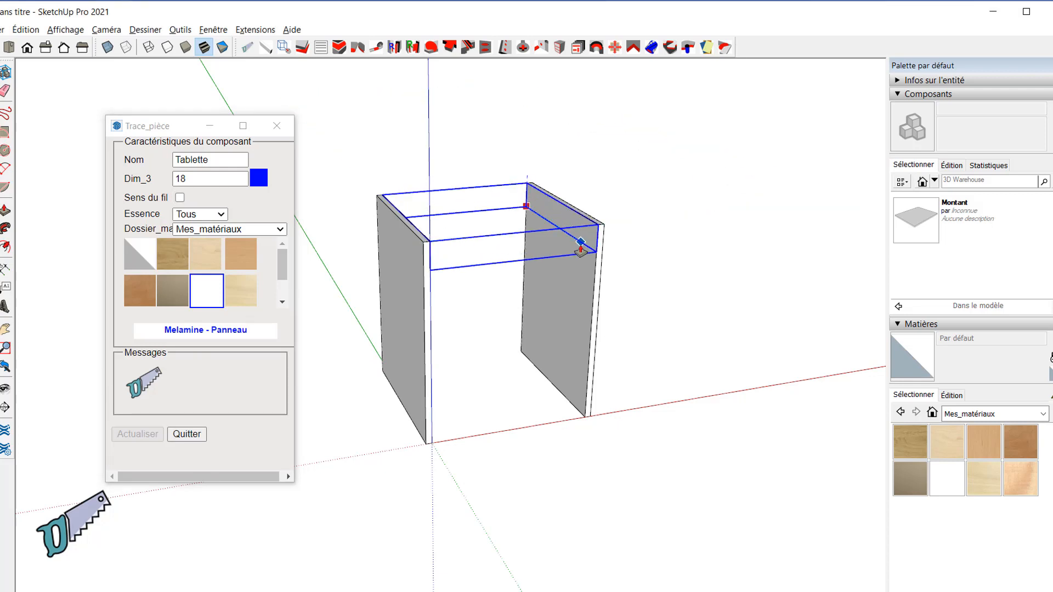
left_click(581, 242)
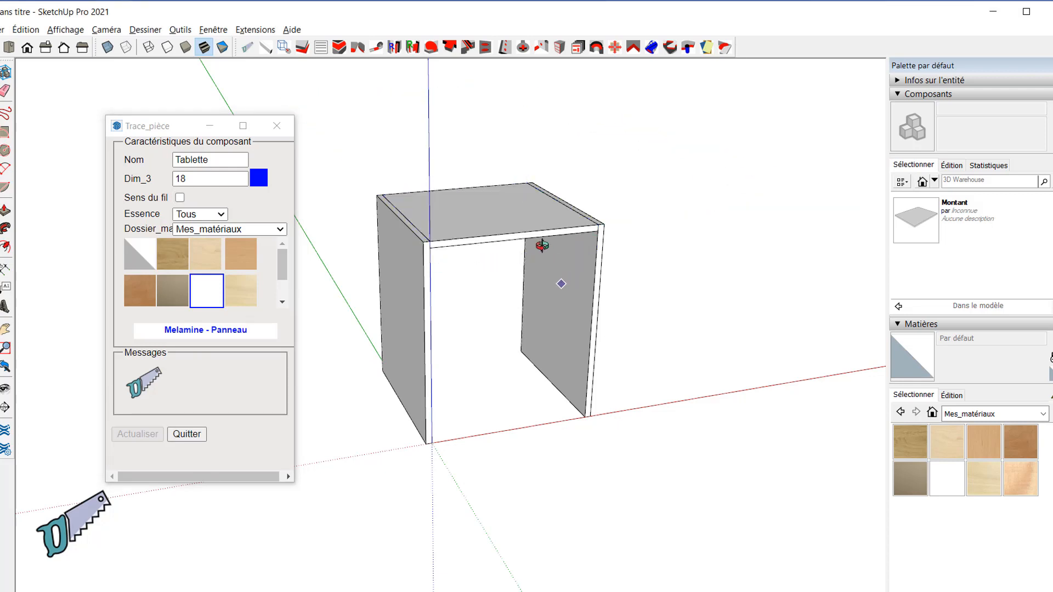
Trace a second 18 mm Tablette on the ground between the inner bottom corners of the two uprights
middle_click_drag(541, 244, 429, 212)
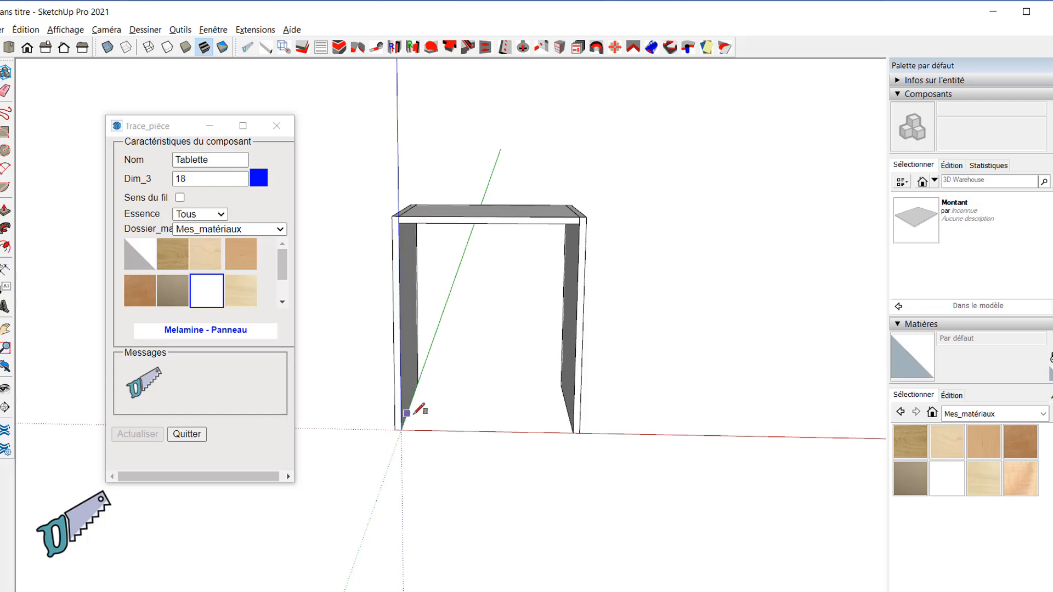
middle_click_drag(441, 406, 427, 467)
scroll(425, 464, "up", 2)
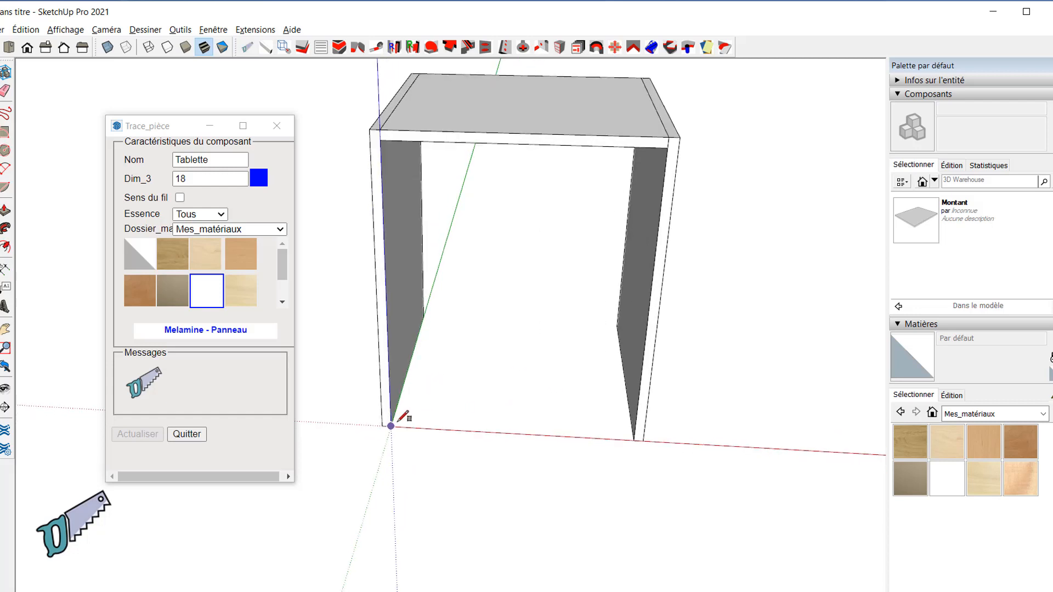
left_click(391, 426)
mouse_move(558, 352)
middle_mouse_down()
mouse_move(675, 336)
mouse_move(548, 305)
middle_mouse_up()
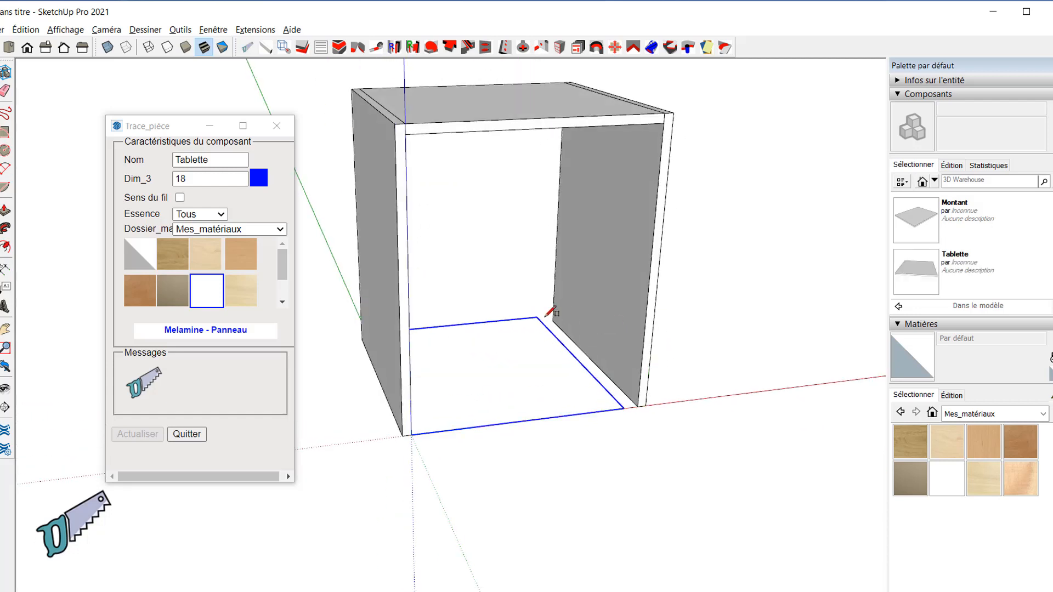
left_click(554, 320)
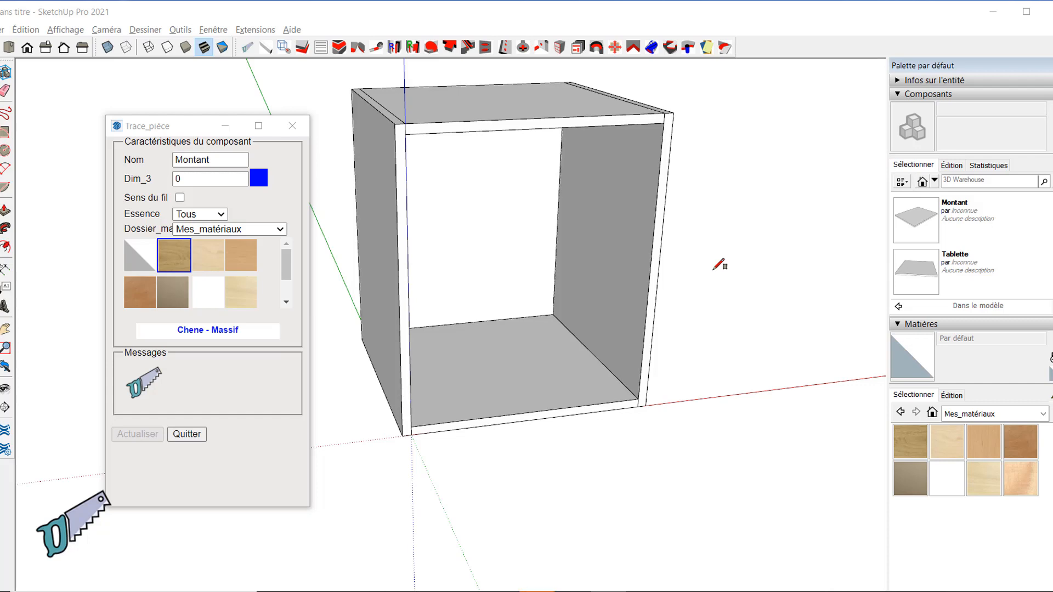
Switch Trace piece to selection mode, select the Montant uprights and update their Dim_3 to 24 mm
right_click(713, 277)
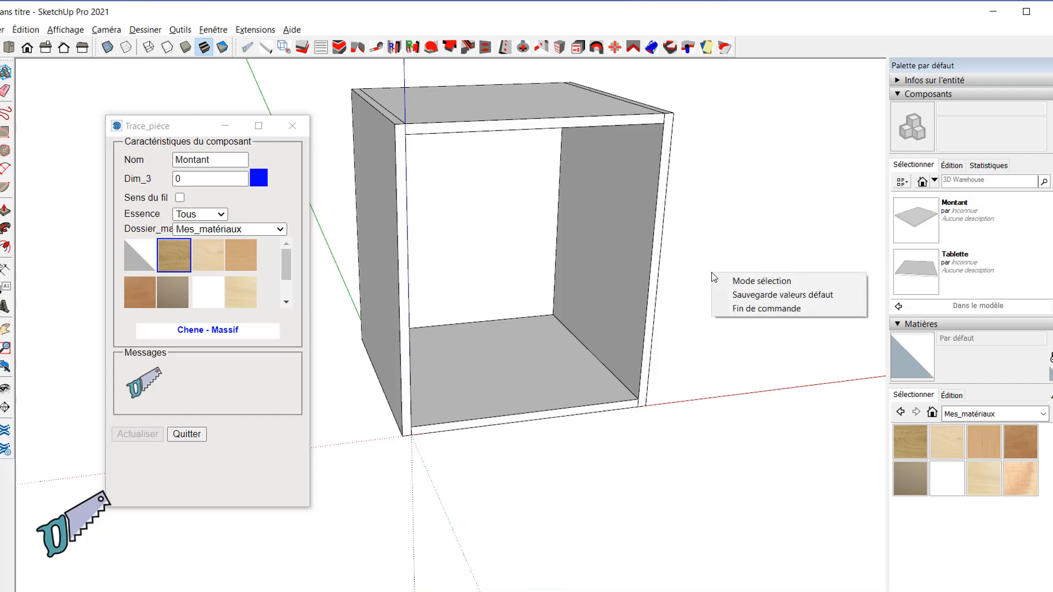
left_click(774, 282)
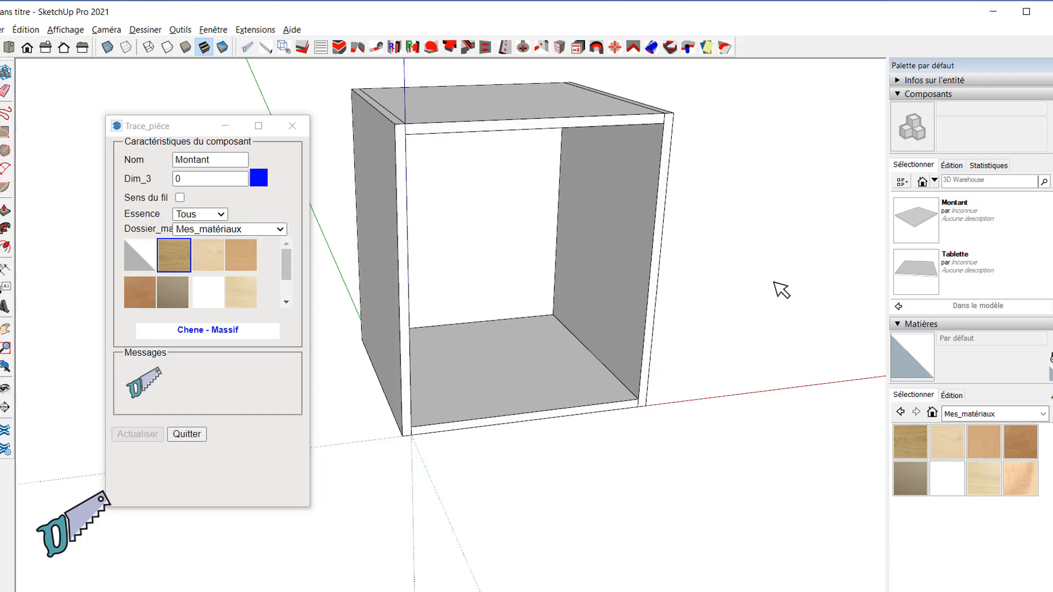
left_click(409, 316)
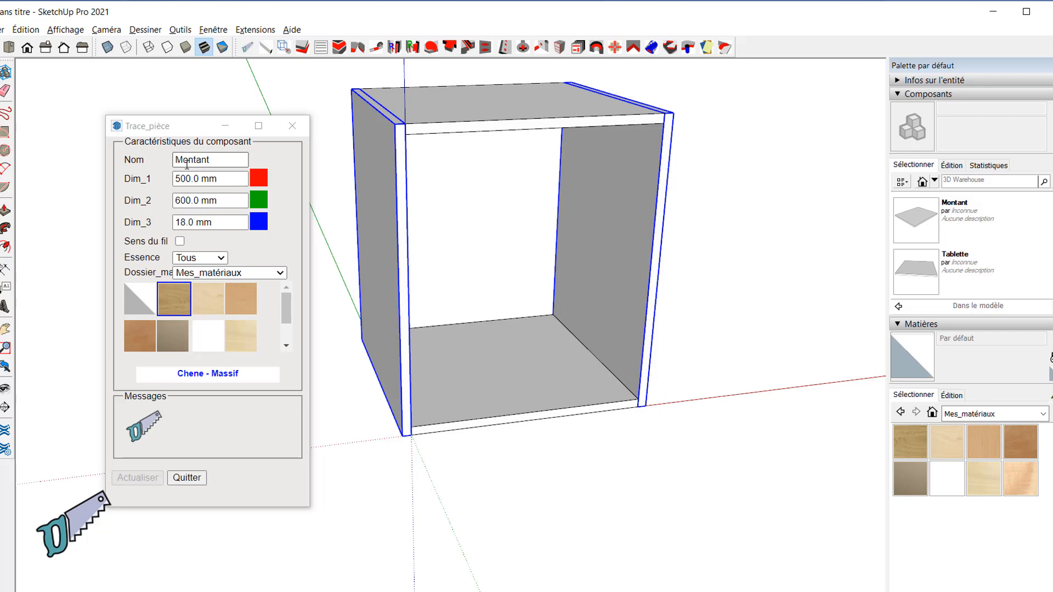
left_click(219, 222)
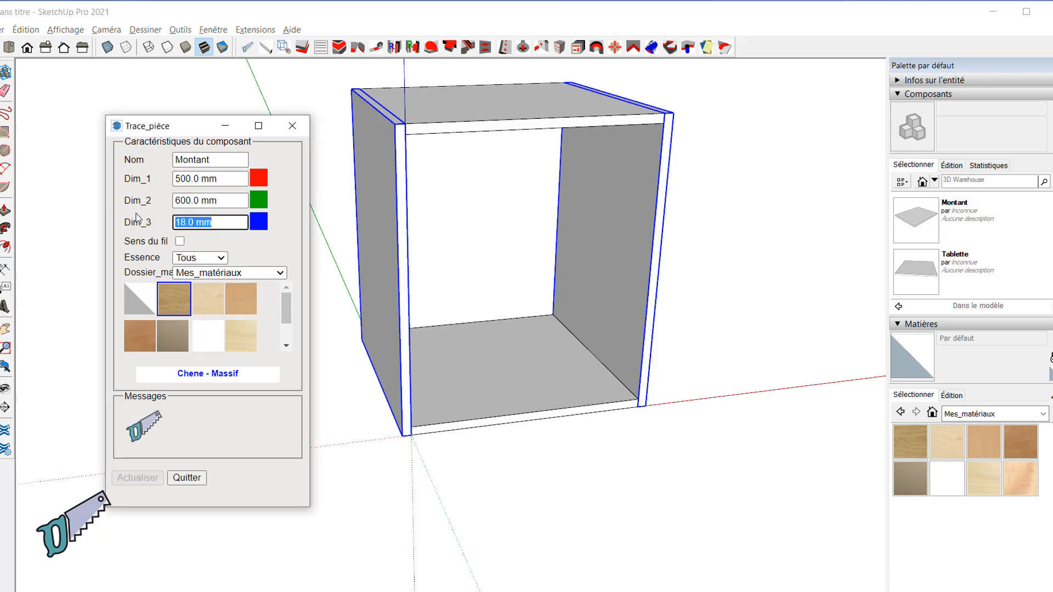
type("24")
key("Tab")
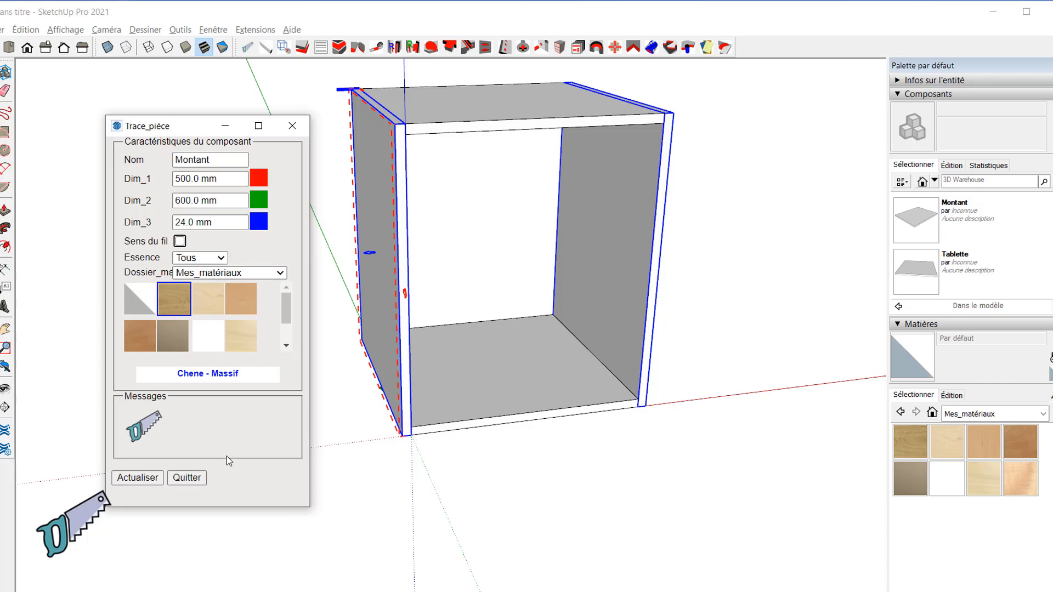
left_click(139, 480)
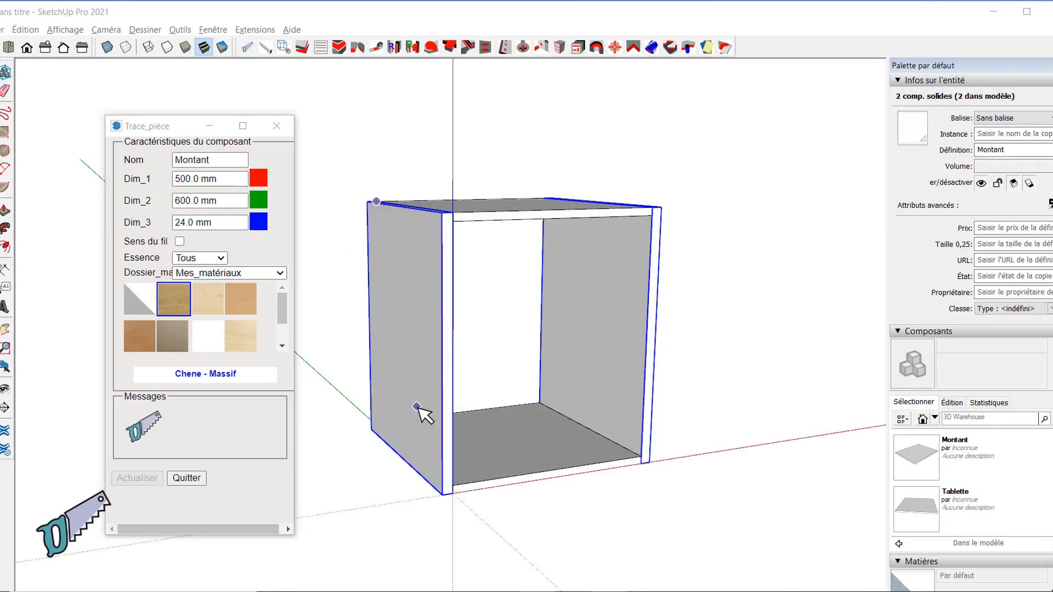
Deselect the uprights, select both the top and bottom Tablette pieces and update their Dim_3 to 24 mm
left_click(418, 407)
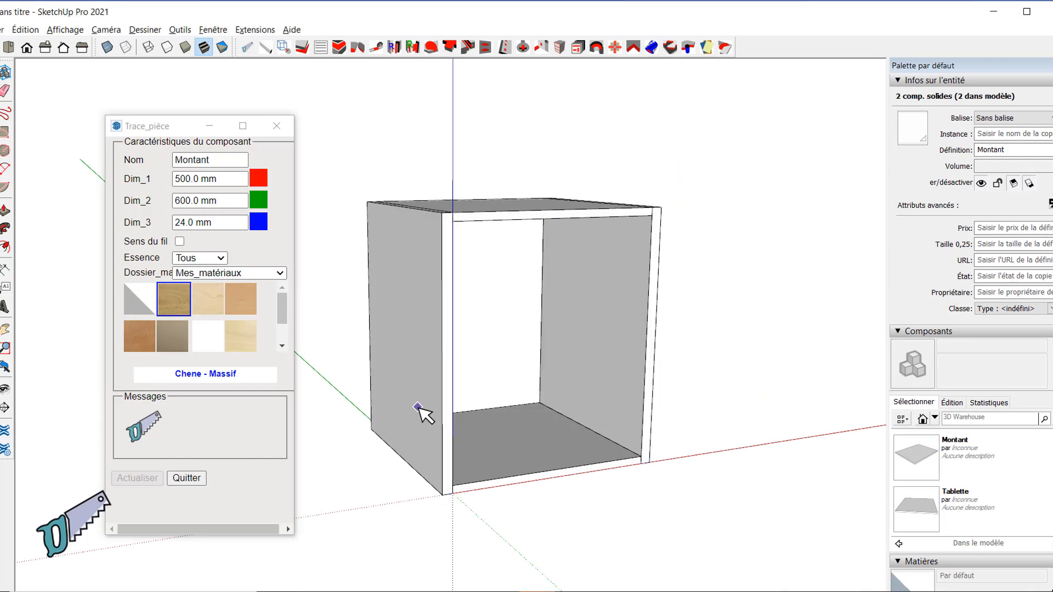
left_click(539, 219)
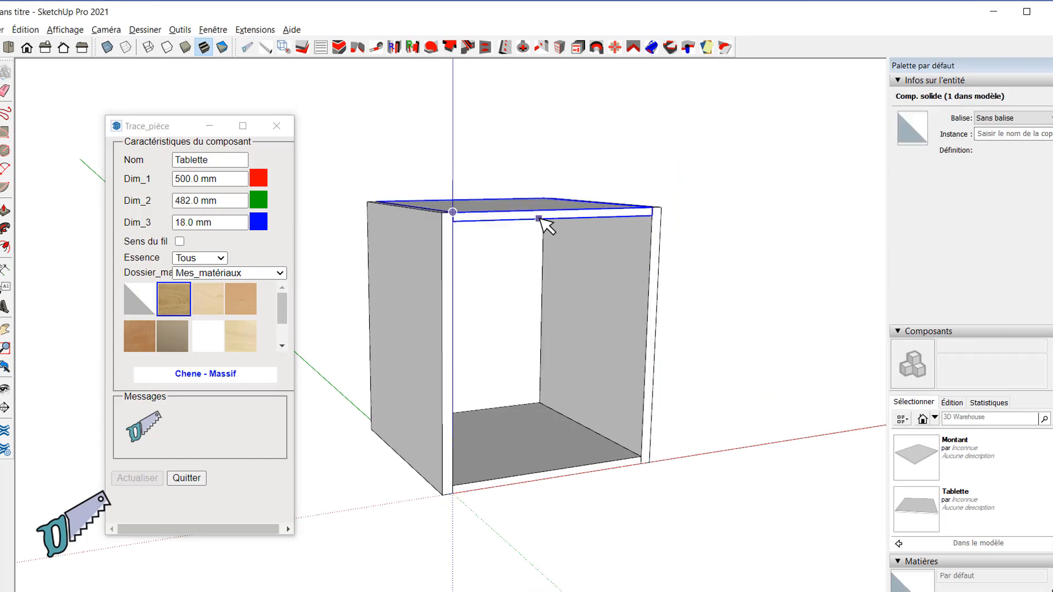
left_click(546, 472, "shift")
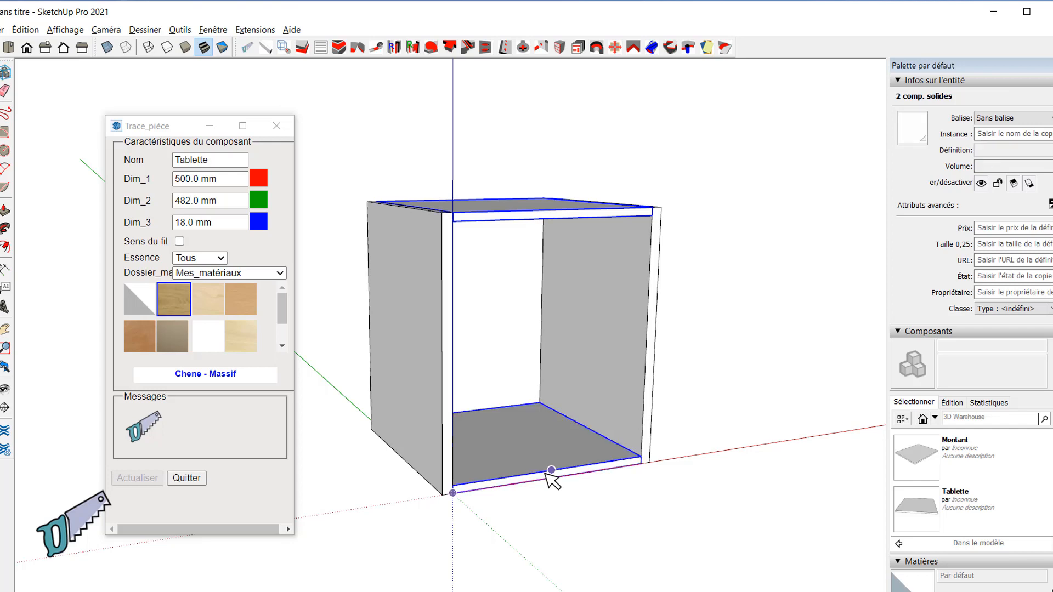
left_click(219, 222)
type("2")
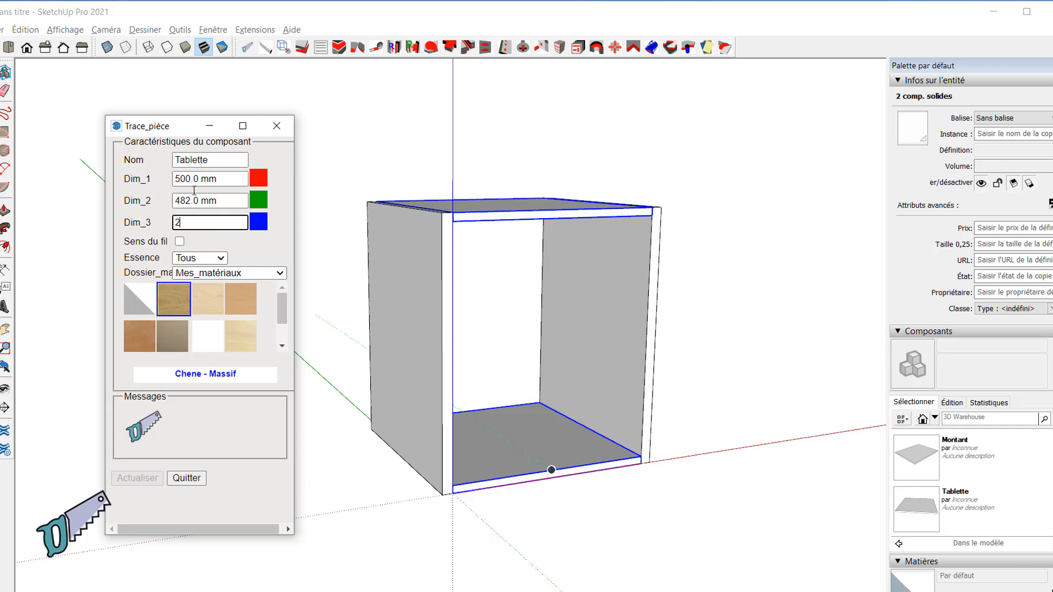
type("4")
key("Tab")
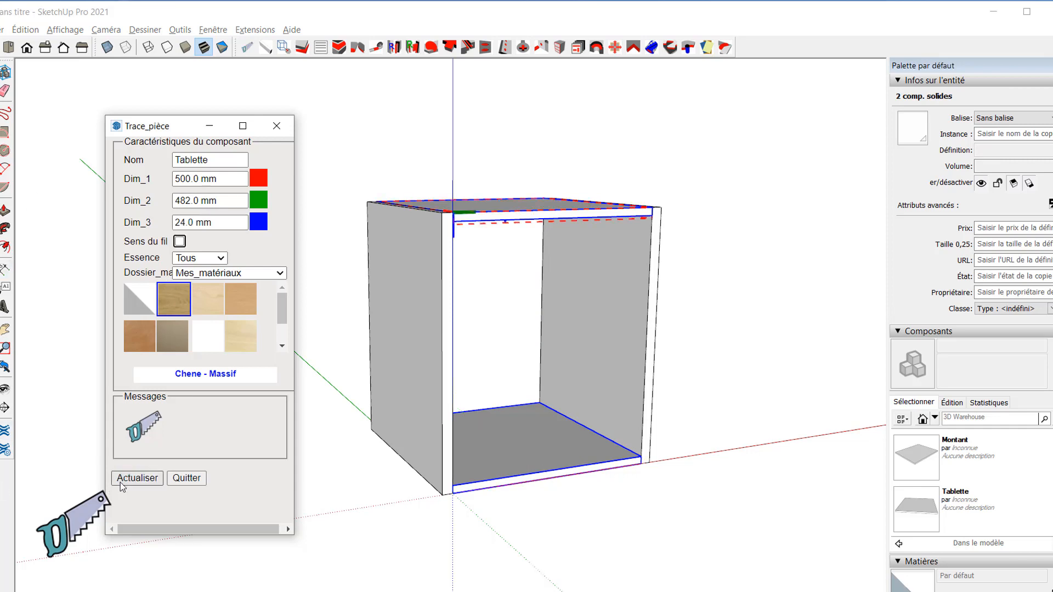
left_click(137, 478)
middle_click_drag(528, 499, 461, 330)
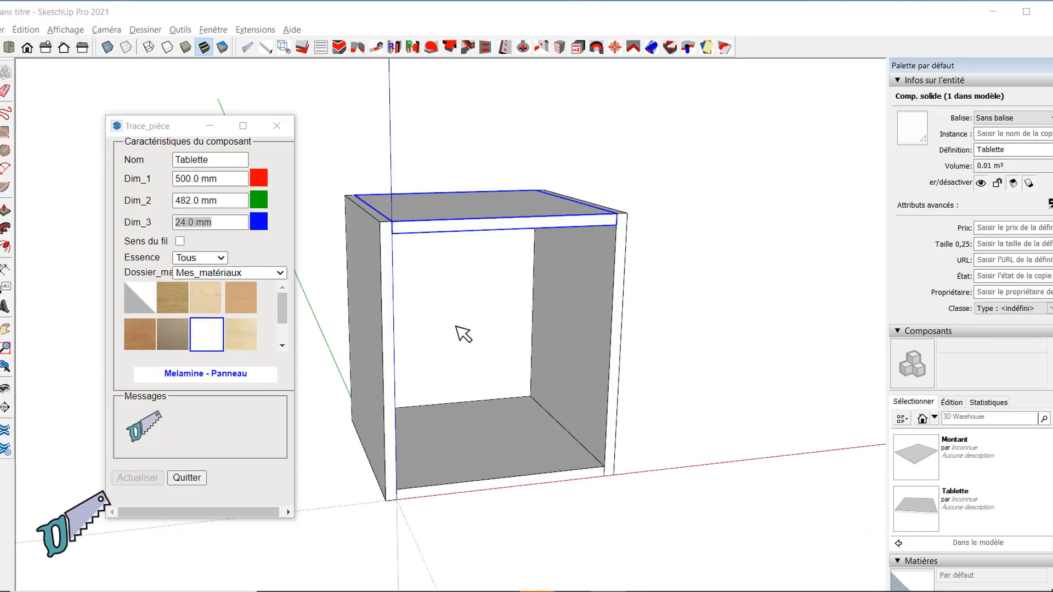
Return Trace piece to tracing mode, trace a 24 mm melamine shelf between the uprights at about mid-height, and end the command
right_click(456, 328)
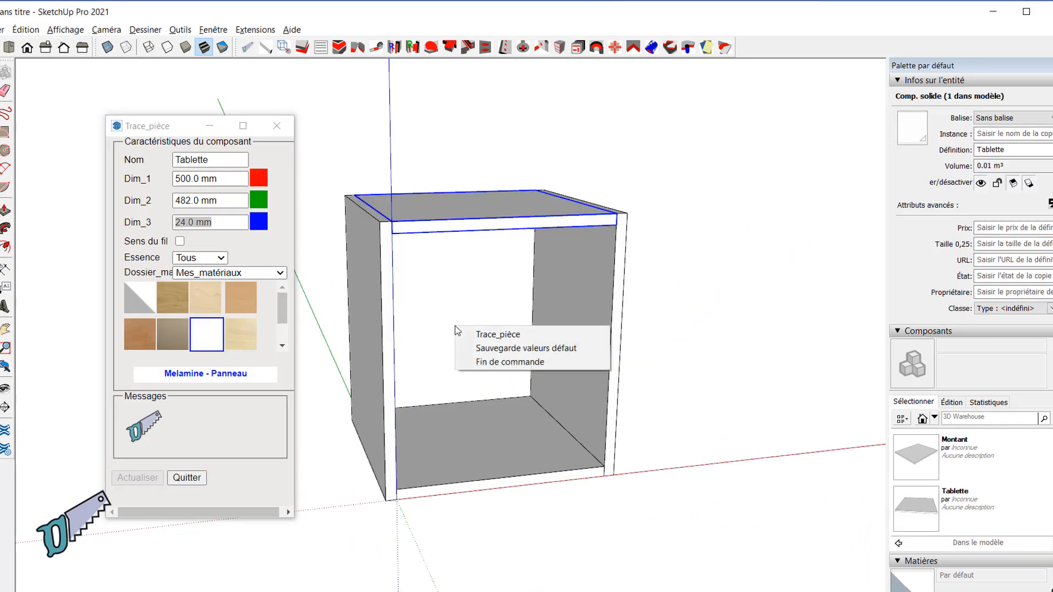
left_click(495, 337)
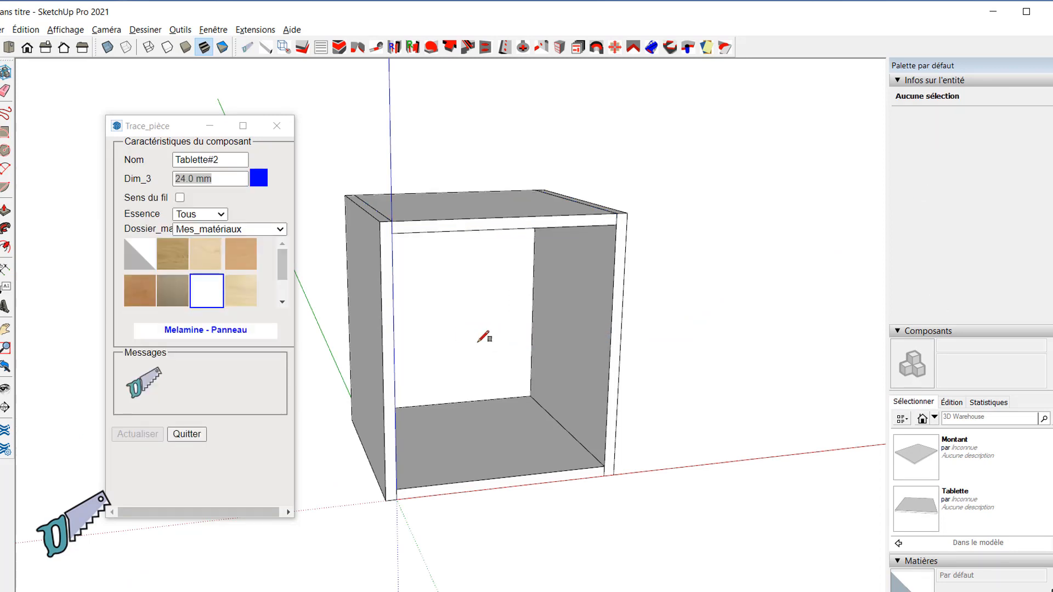
middle_click_drag(427, 358, 349, 369)
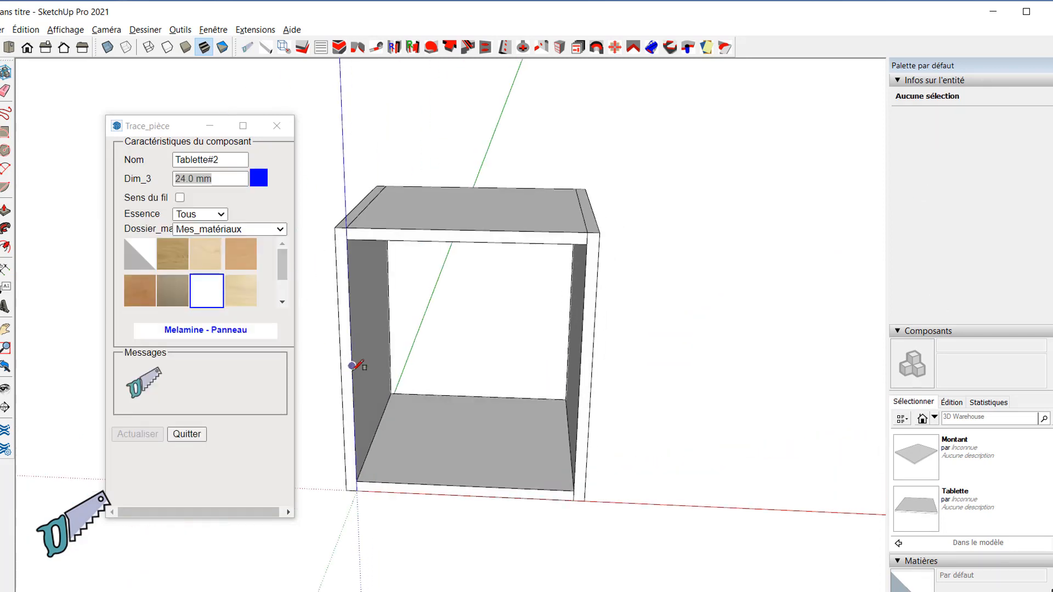
left_click(352, 365)
middle_click_drag(527, 341, 754, 311)
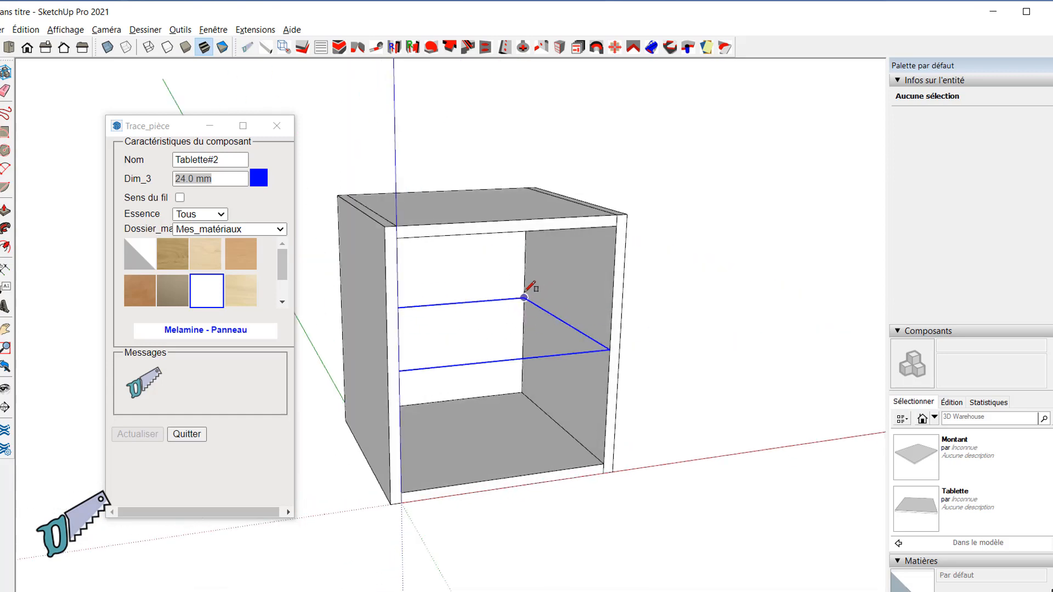
left_click(525, 286)
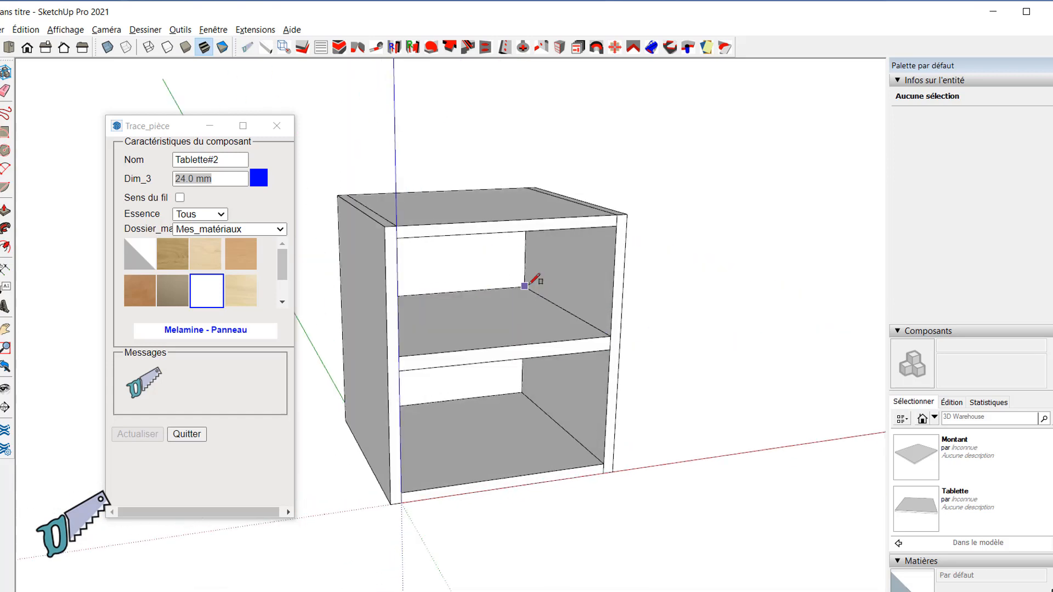
right_click(732, 312)
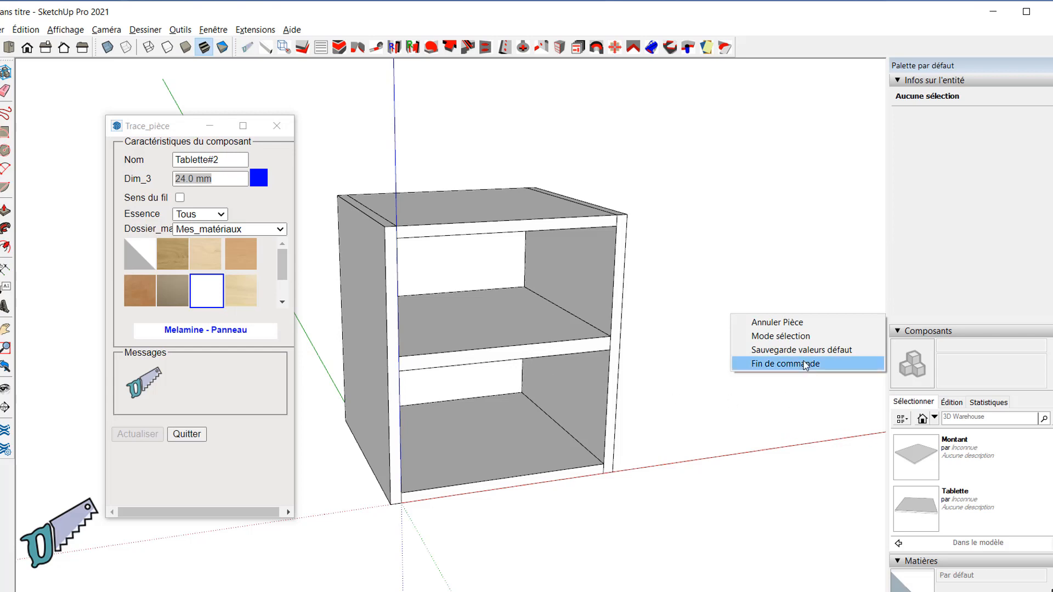
left_click(804, 364)
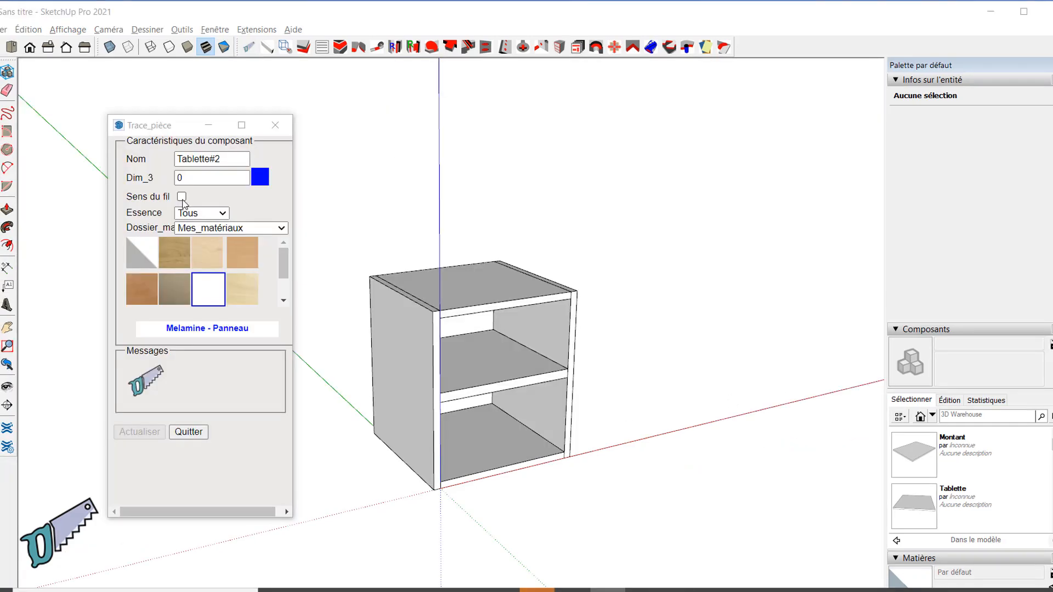
Trace a melamine shelf on the ground between the inner bottom corners of the two uprights, cycling through its thickness placements
left_click(181, 198)
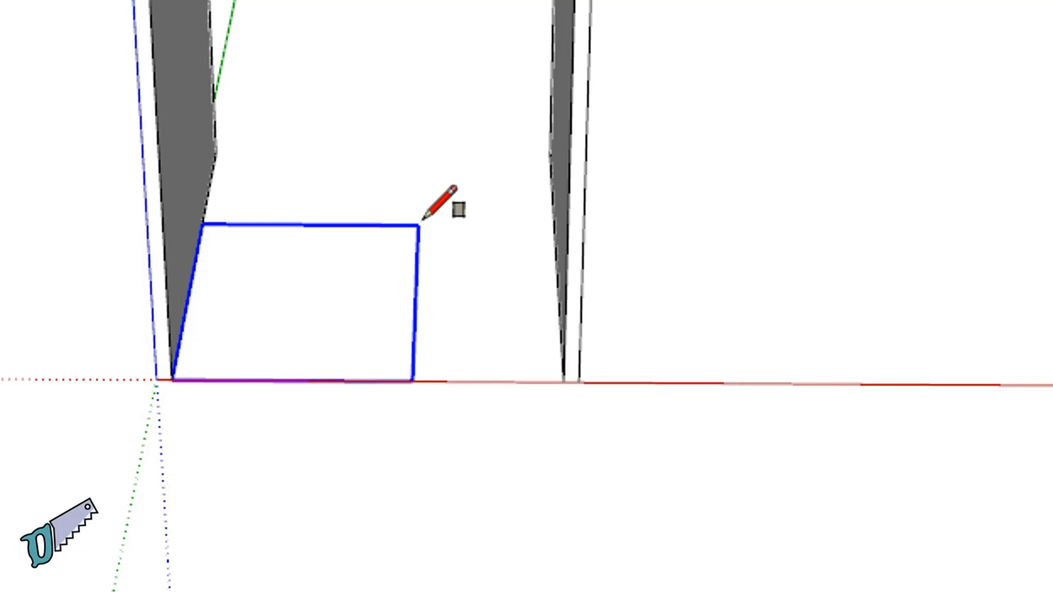
mouse_move(494, 201)
middle_mouse_down()
mouse_move(607, 230)
mouse_move(532, 128)
middle_mouse_up()
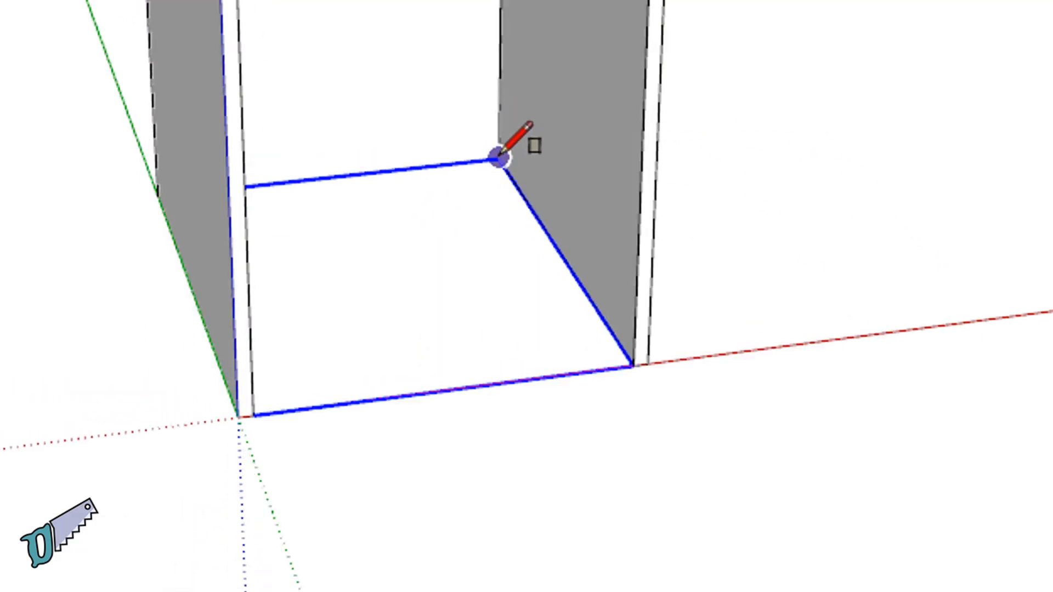
left_click(498, 158)
key("p")
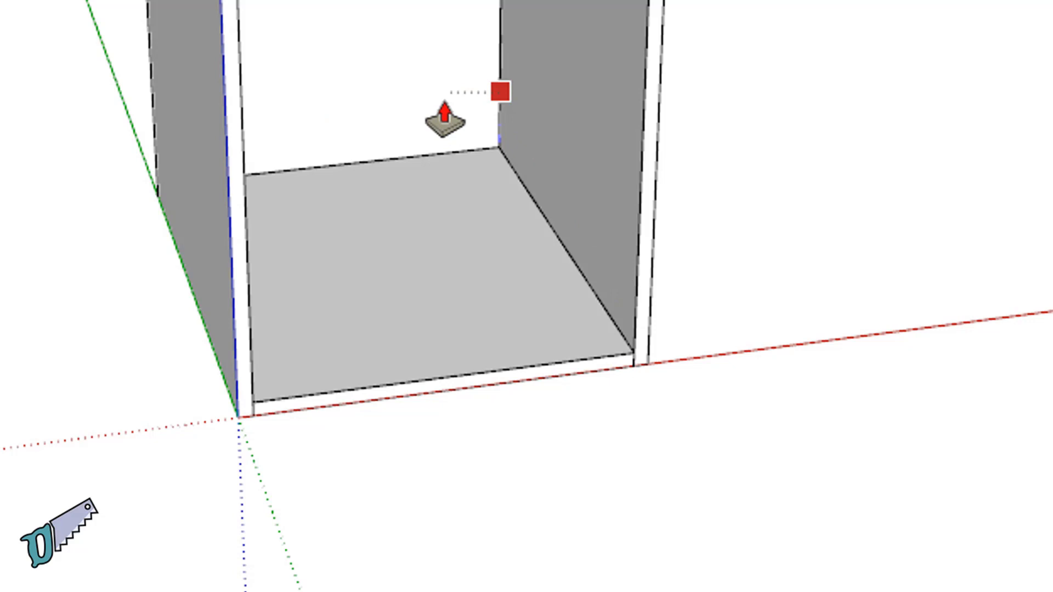
key("Tab")
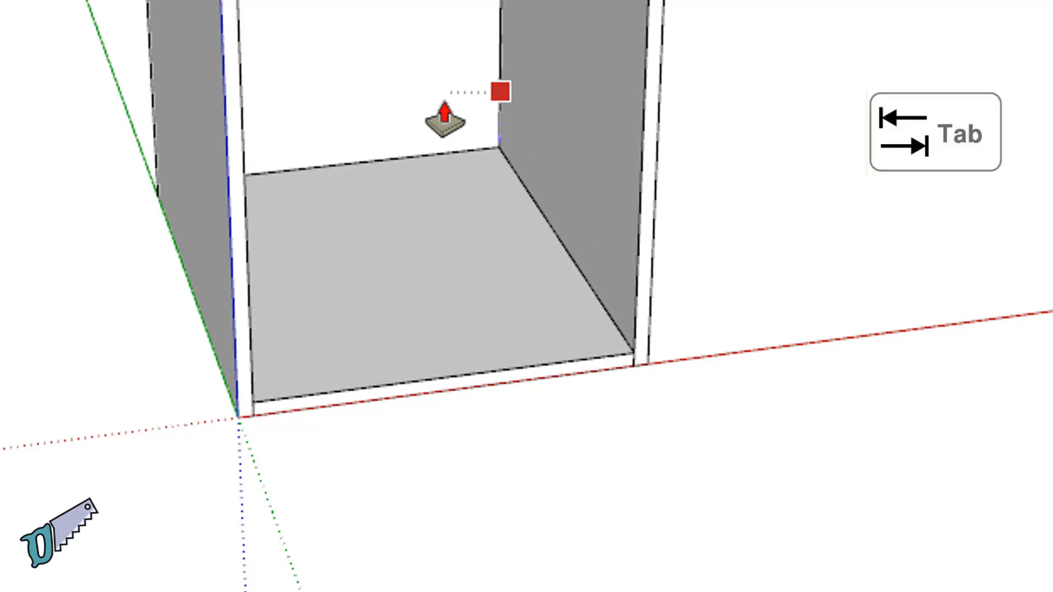
key("Tab")
key("Tab")
key("Tab")
key("Tab")
key("Tab")
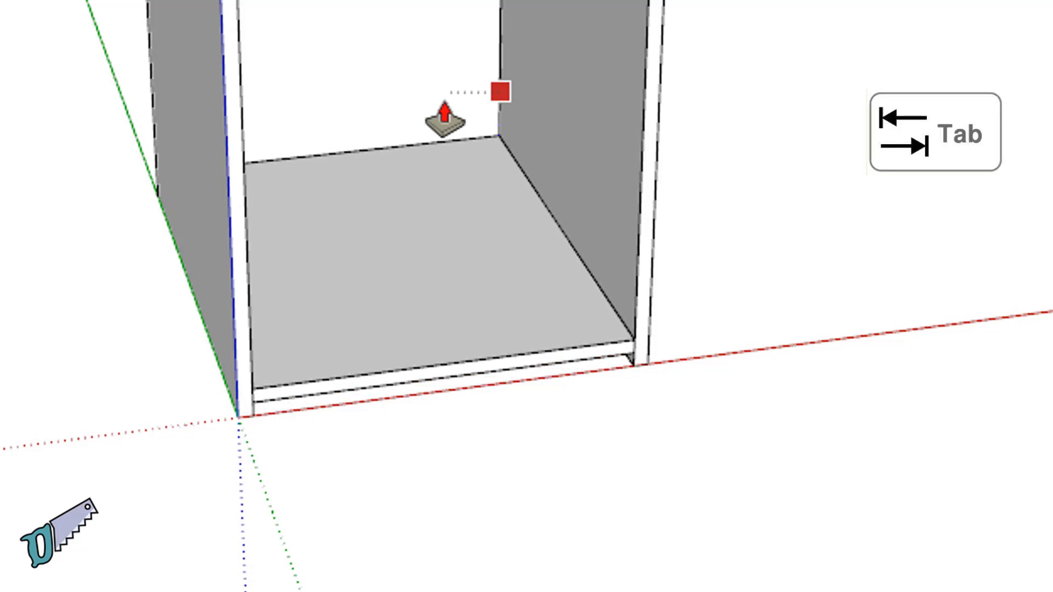
key("Tab")
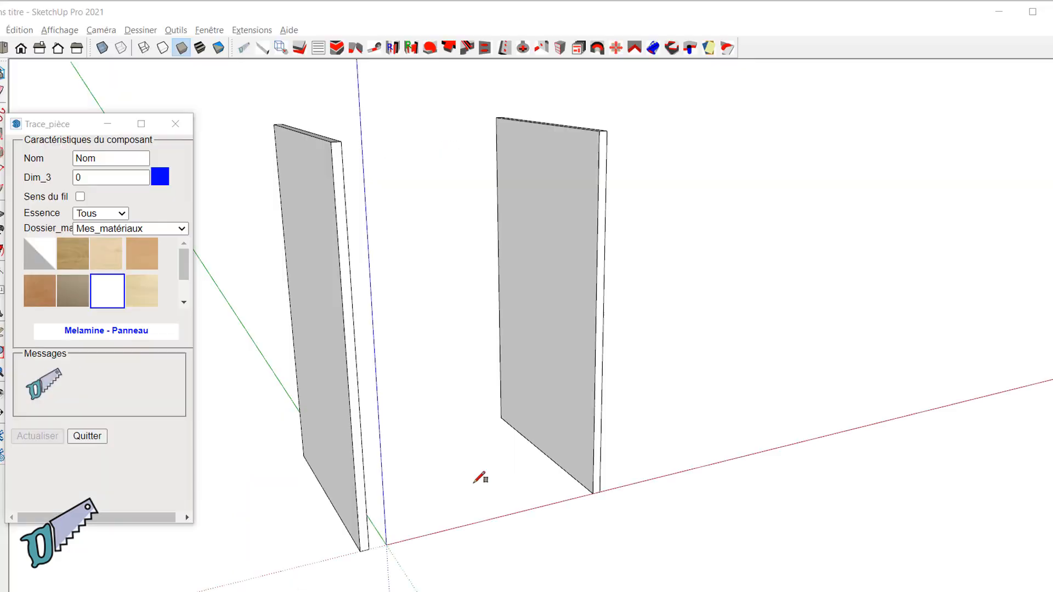
Try locking the traced rectangle's drawing plane to different axes between the two uprights
key("Up")
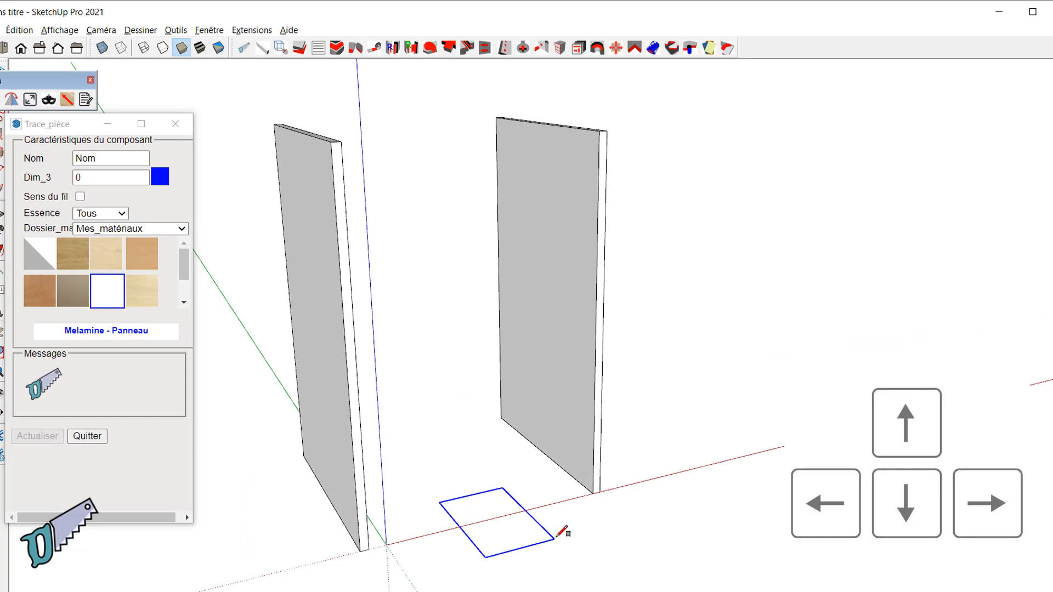
key("Right")
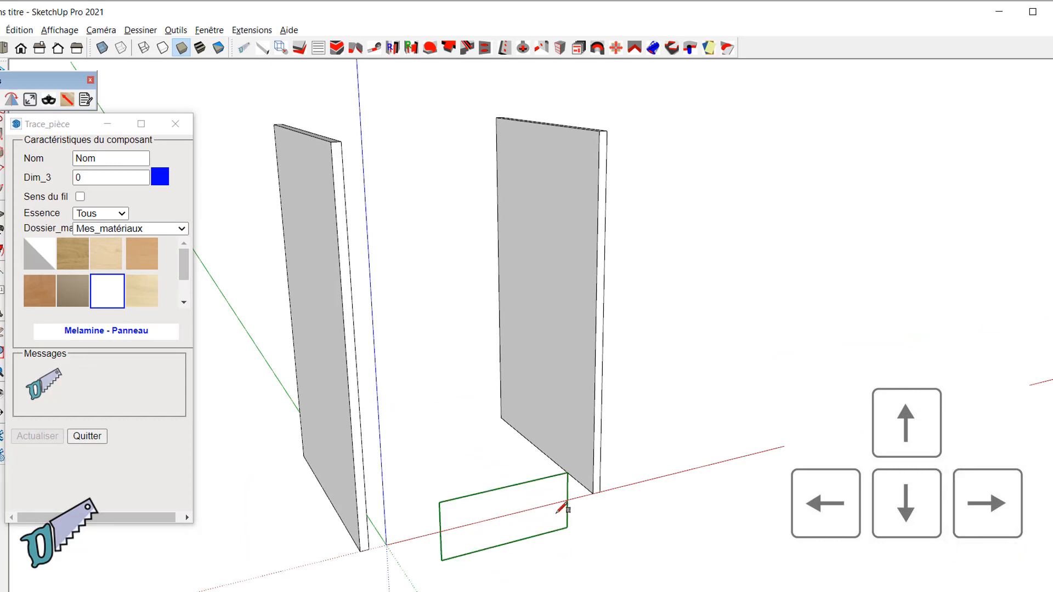
key("Left")
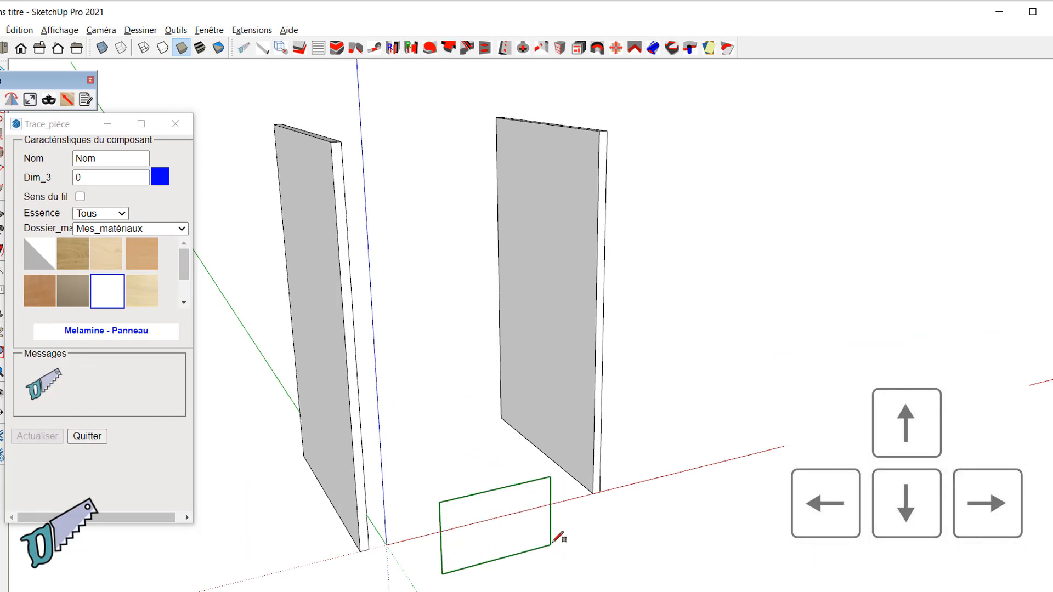
key("Up")
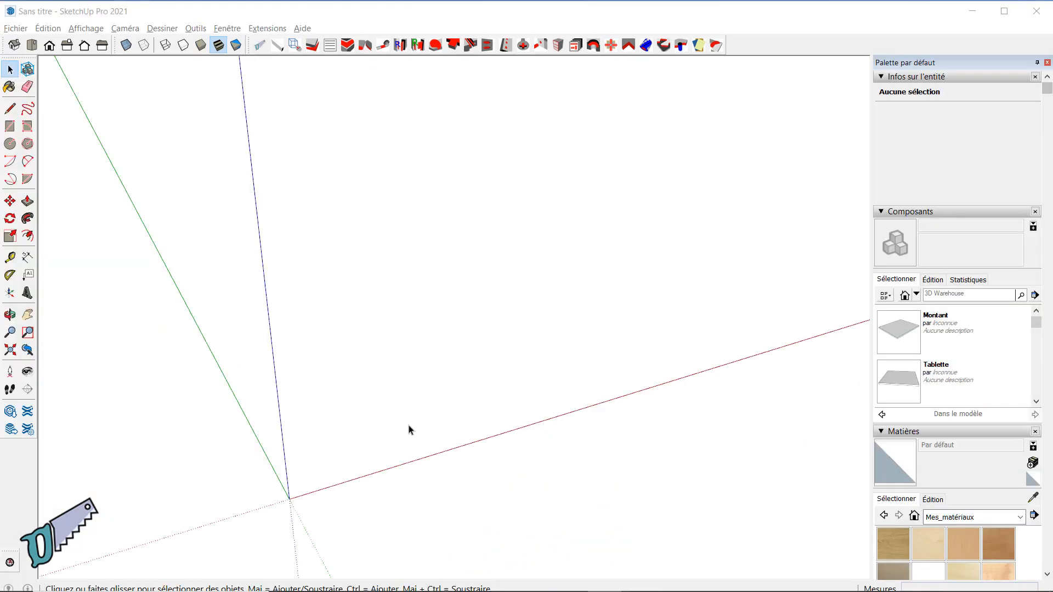
Draw a 600 × 500 mm rectangle on the ground from the origin
key("o")
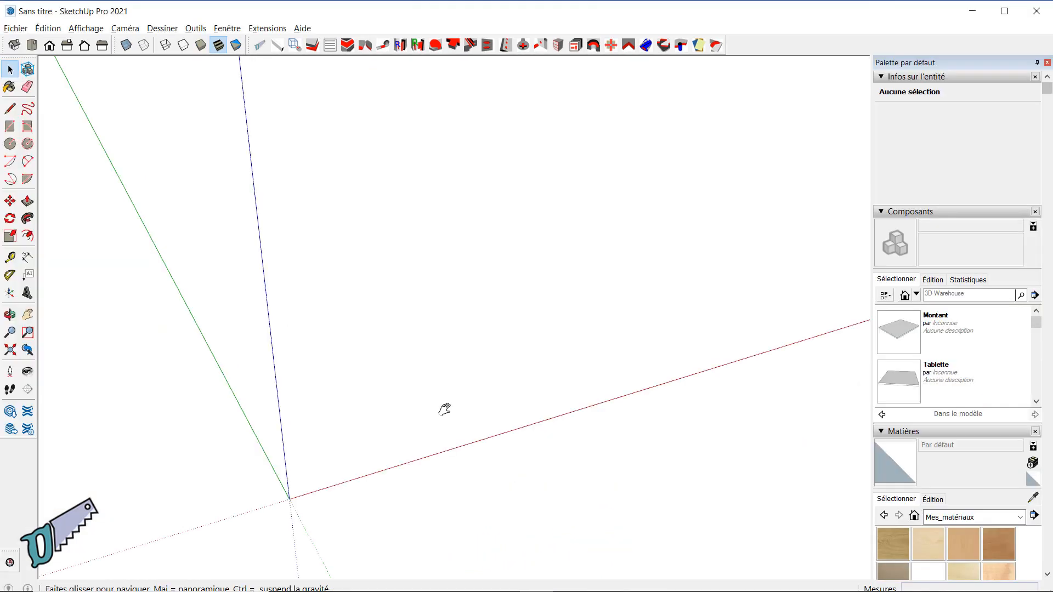
left_click_drag(444, 409, 509, 408)
key("space")
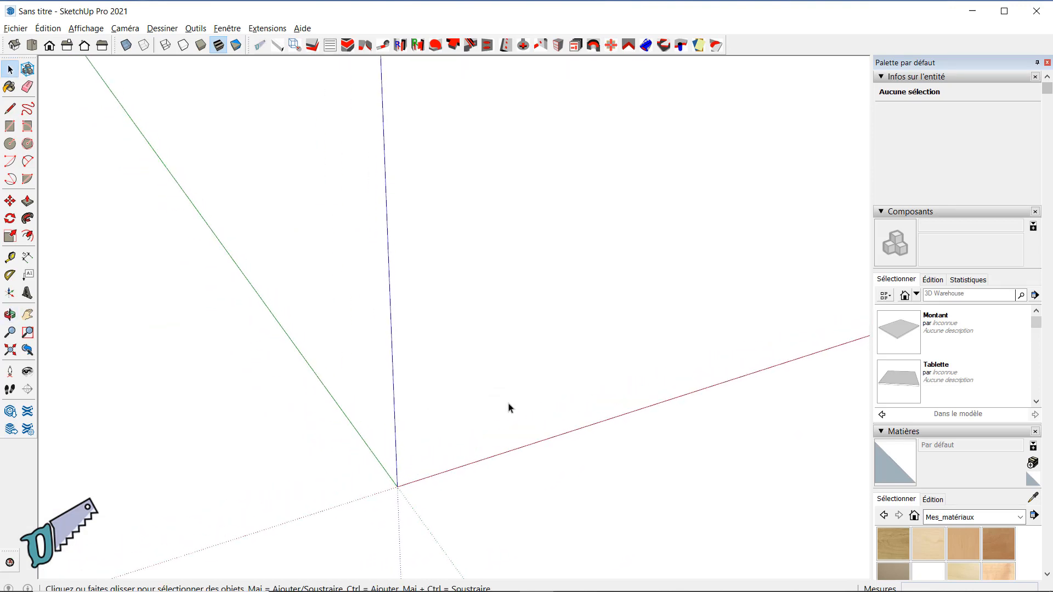
key("r")
left_click(397, 486)
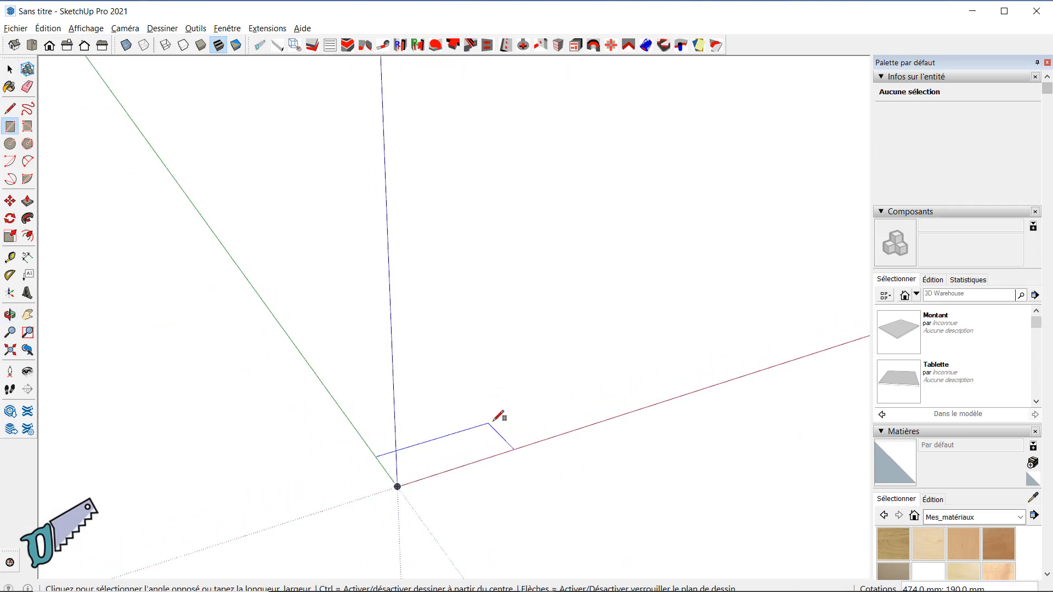
left_click(468, 378)
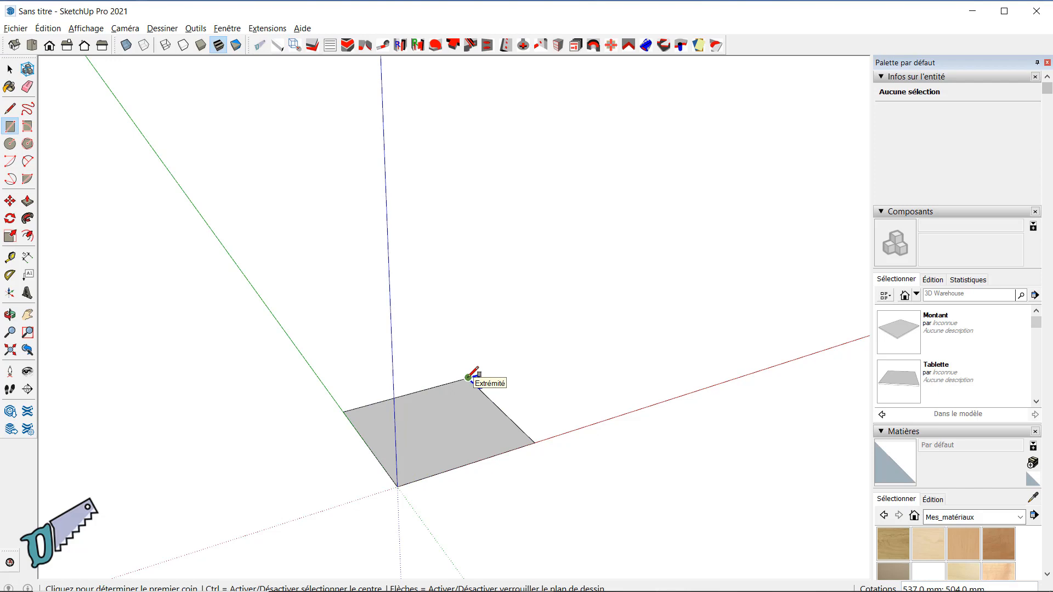
type("600;500")
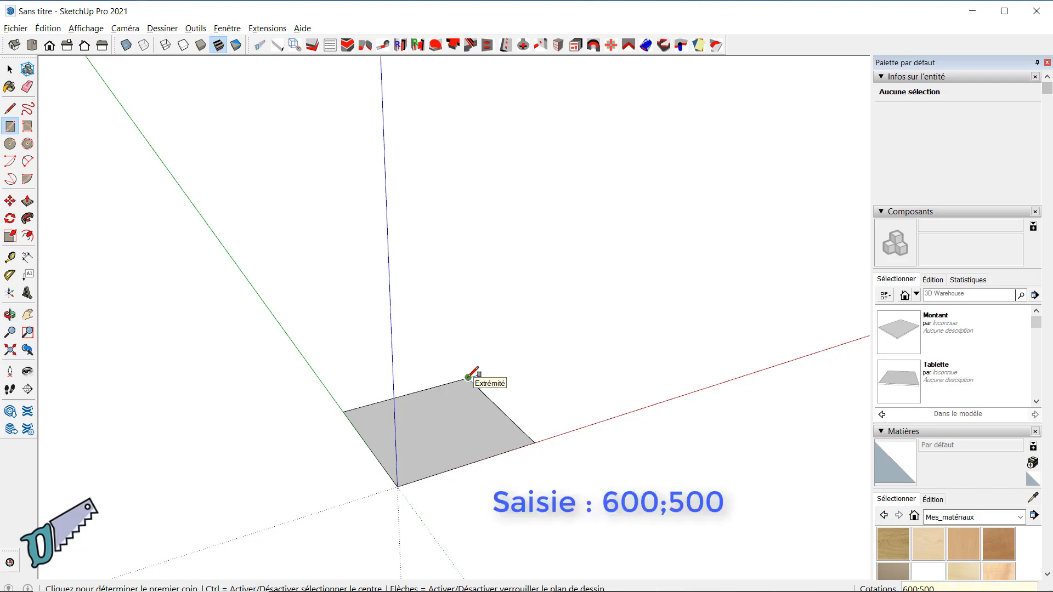
key("Return")
Extrude the rectangle upward to 800 mm with Push/Pull
key("p")
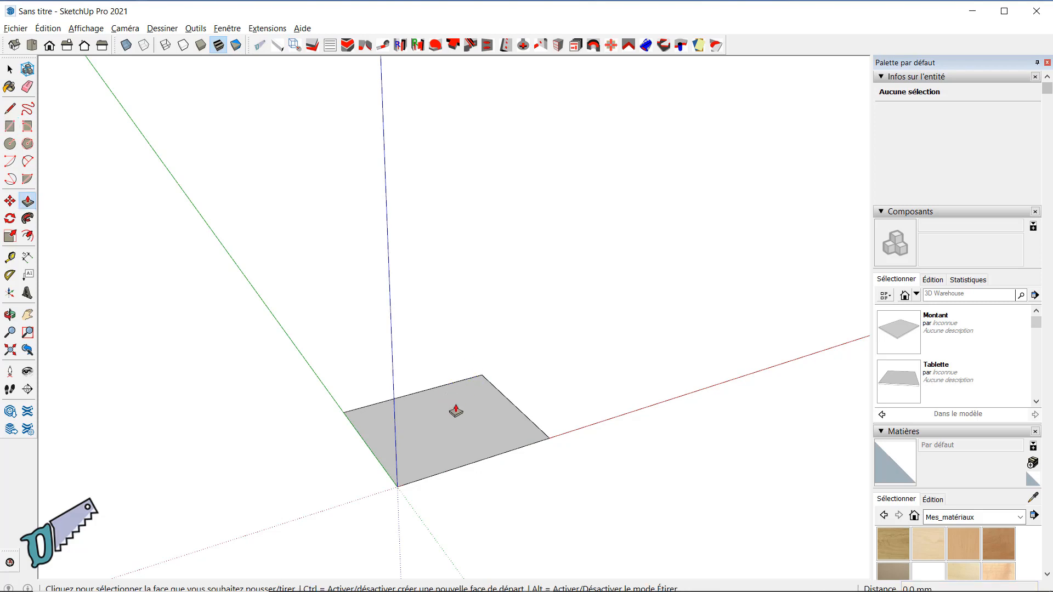
left_click(454, 411)
left_click(468, 301)
type("800")
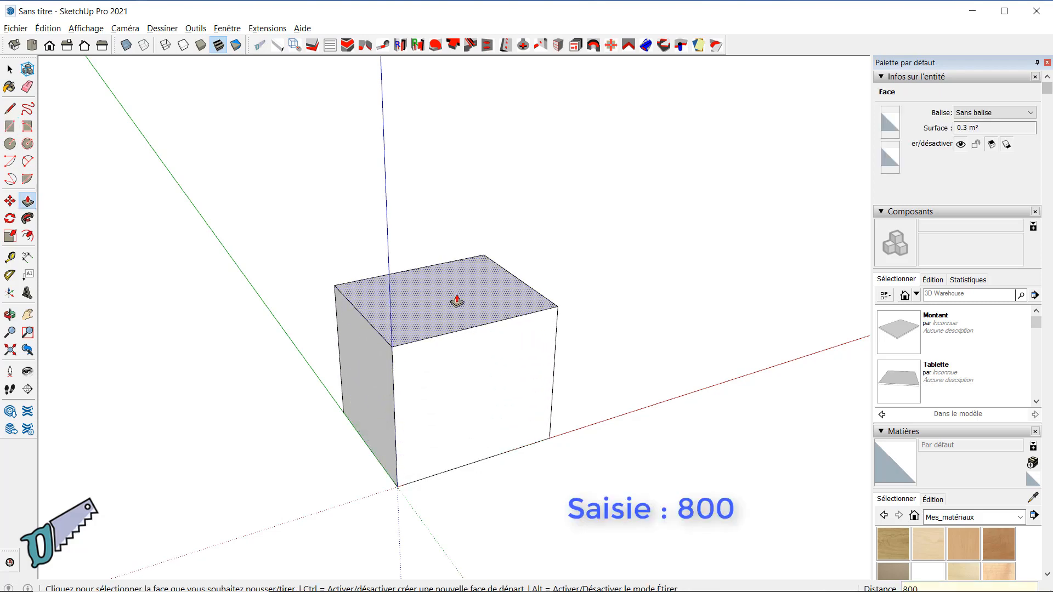
key("Return")
key("space")
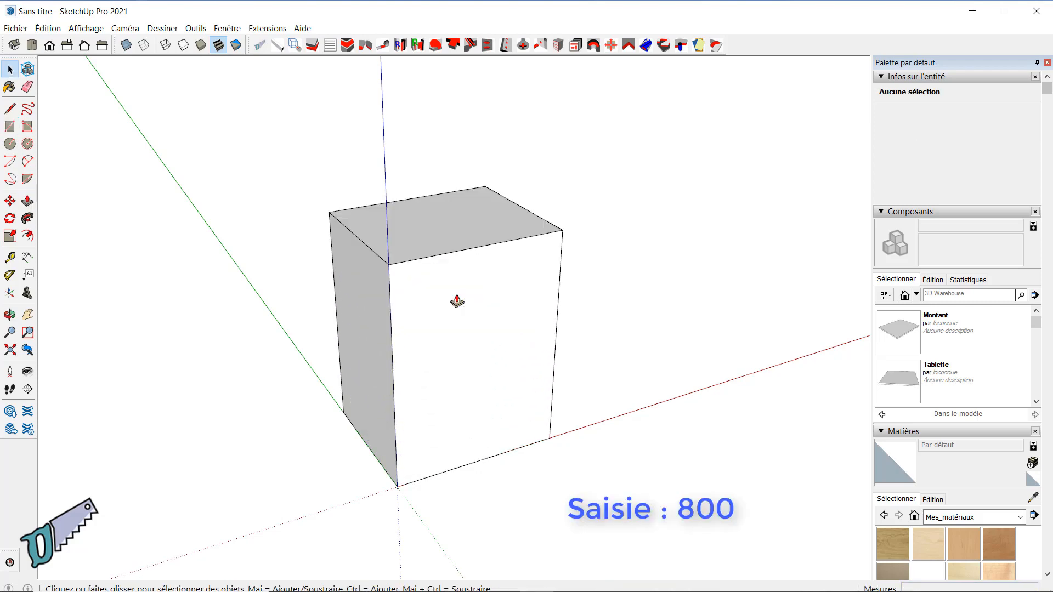
Delete all six faces of the box, keeping only its edges as a wireframe
left_click(460, 296)
key("Delete")
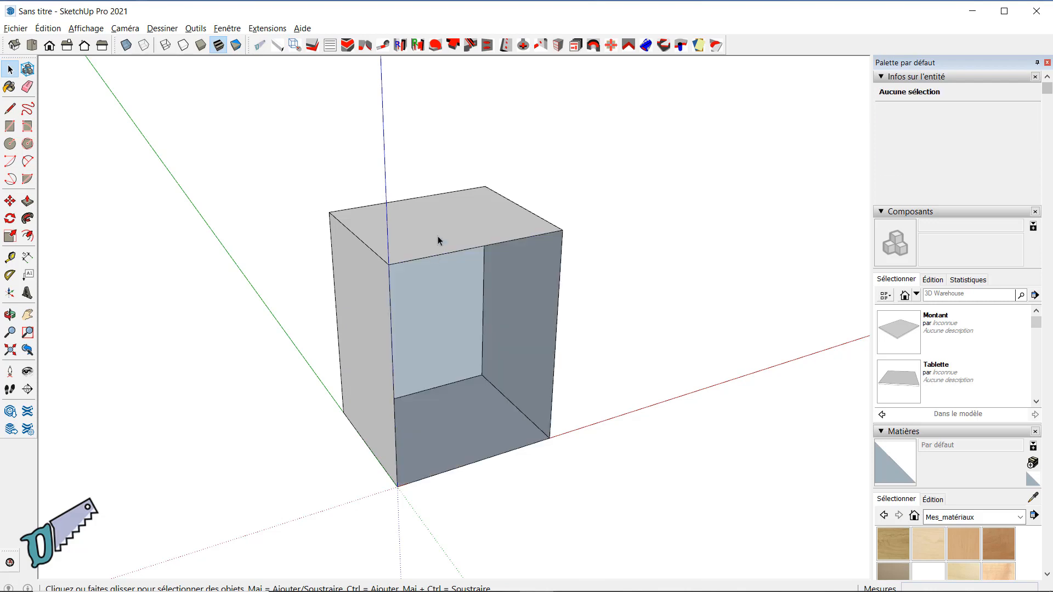
left_click(437, 236)
key("Delete")
left_click(374, 337)
key("Delete")
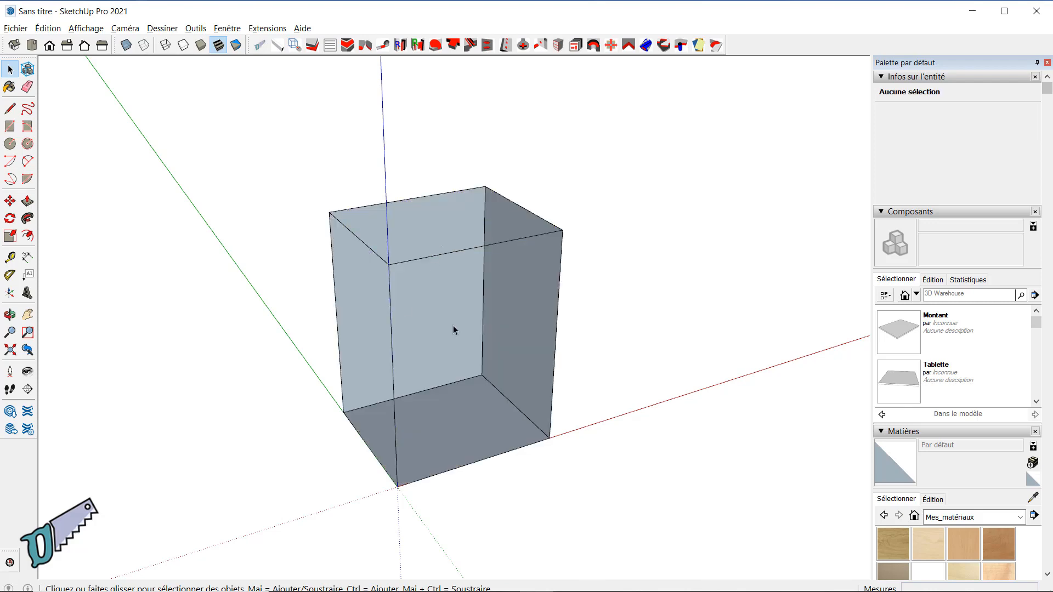
left_click(453, 325)
left_click(506, 331, "ctrl")
left_click(487, 410, "ctrl")
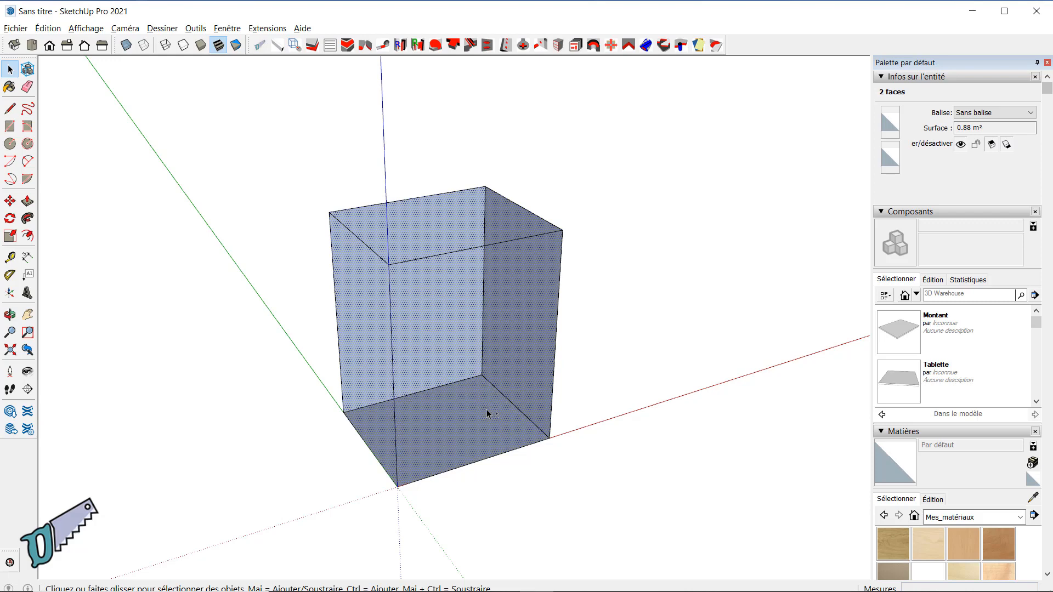
key("Delete")
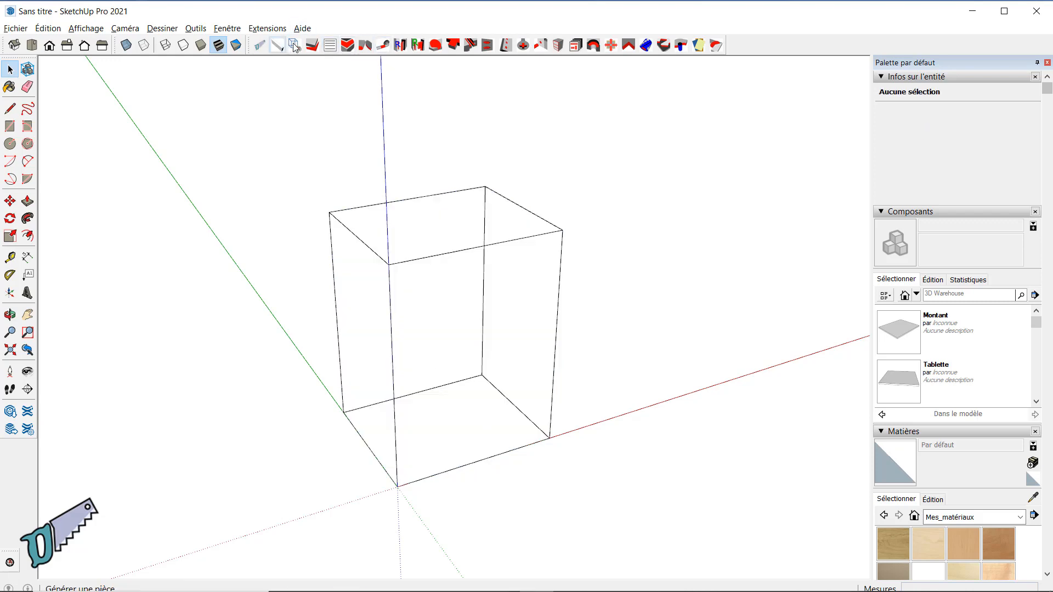
Trace an 18 mm melamine panel named Montant on the box's left side, from the origin to the upper rear corner, thickened inward
left_click(294, 48)
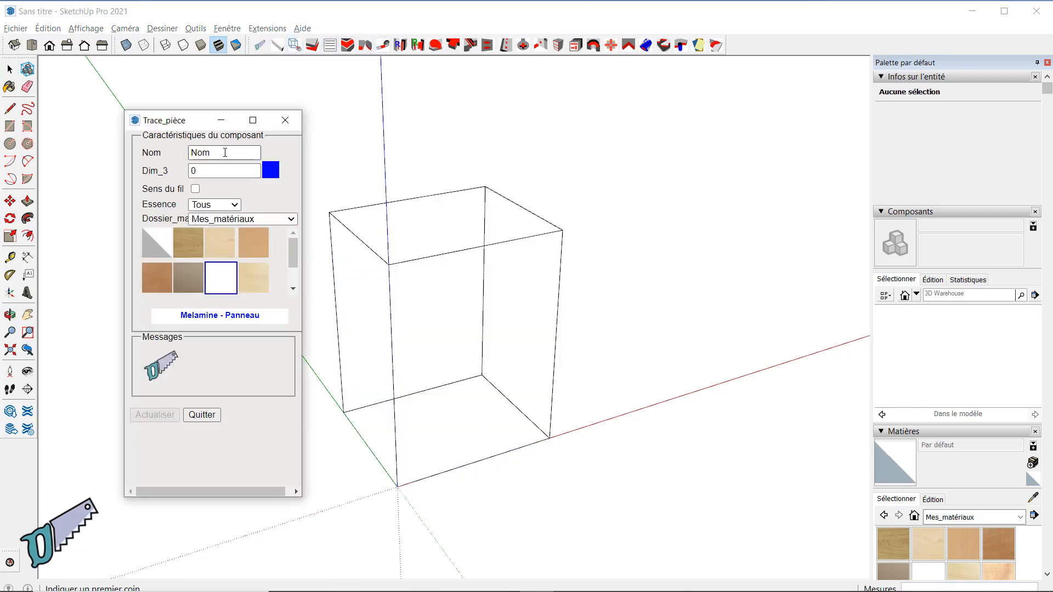
type("Montant")
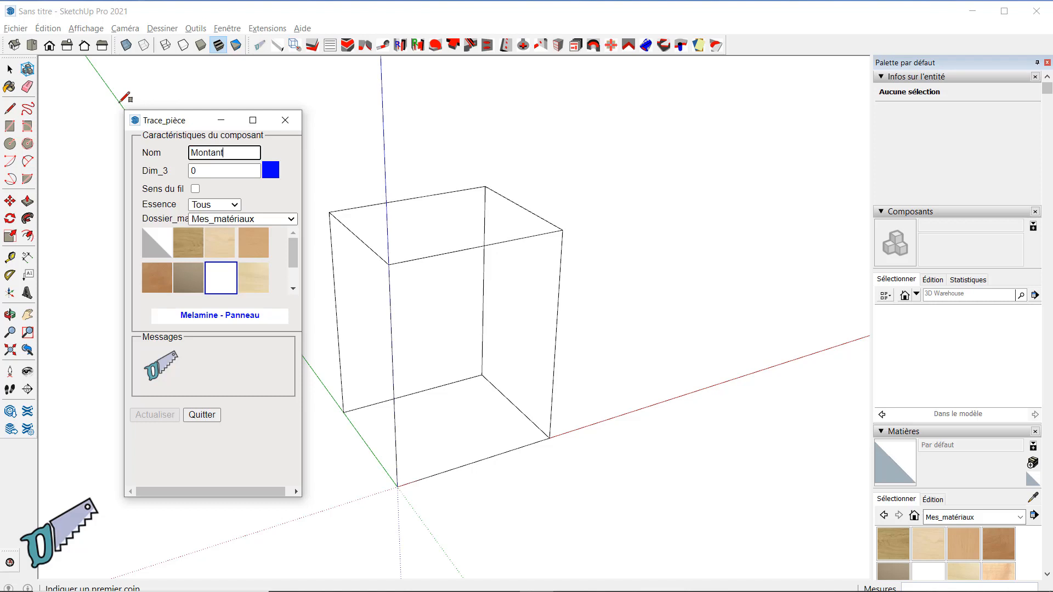
key("Tab")
type("1")
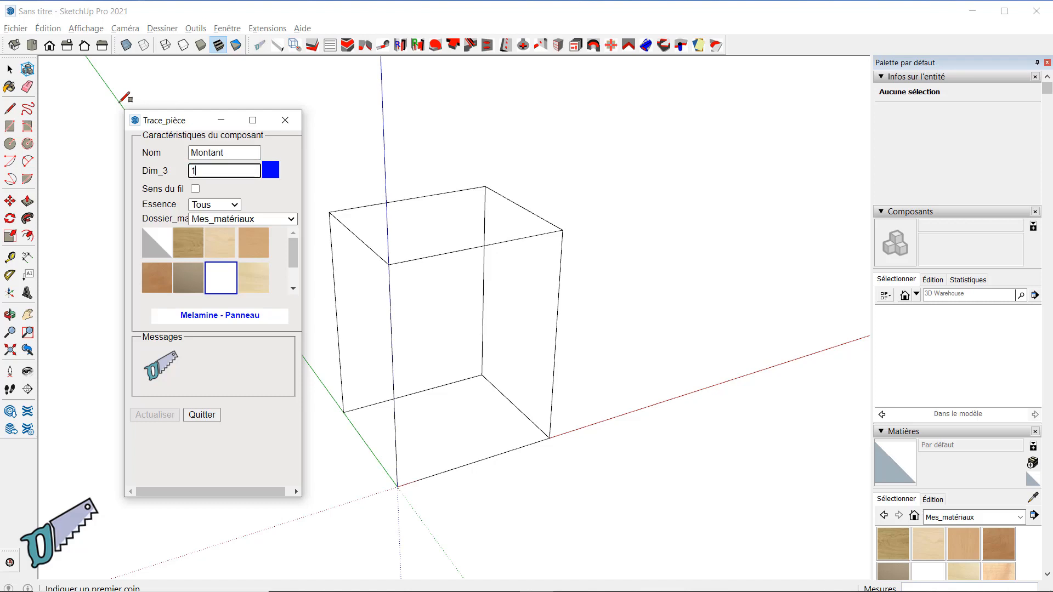
type("8")
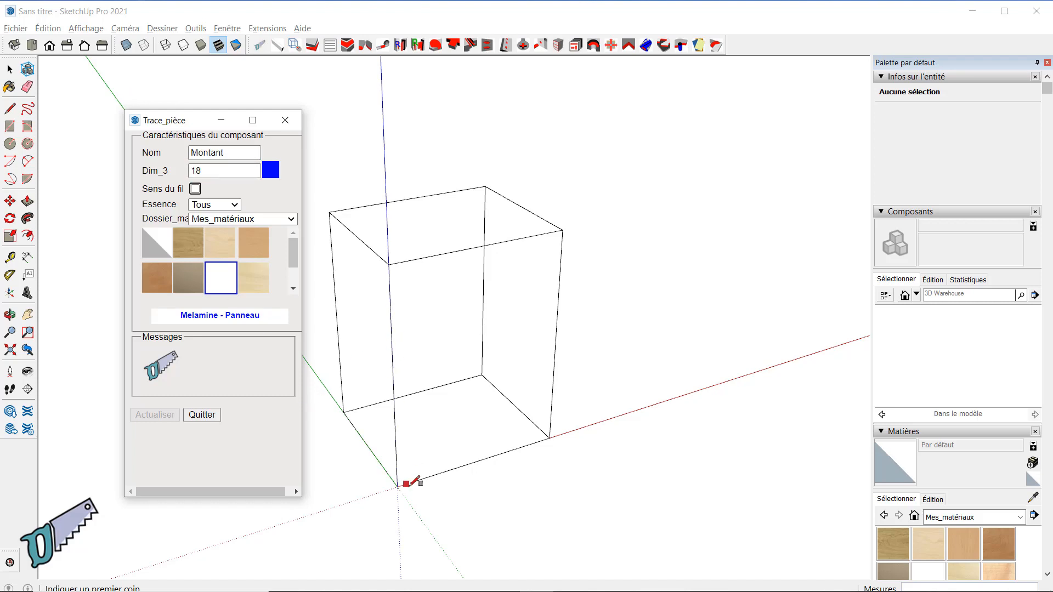
left_click(398, 486)
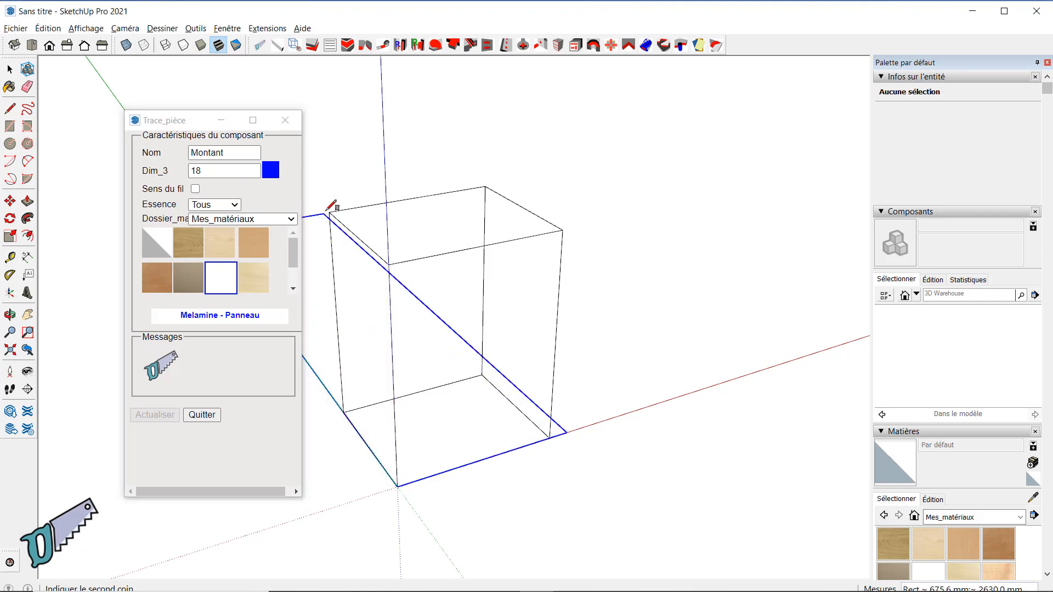
left_click(329, 212)
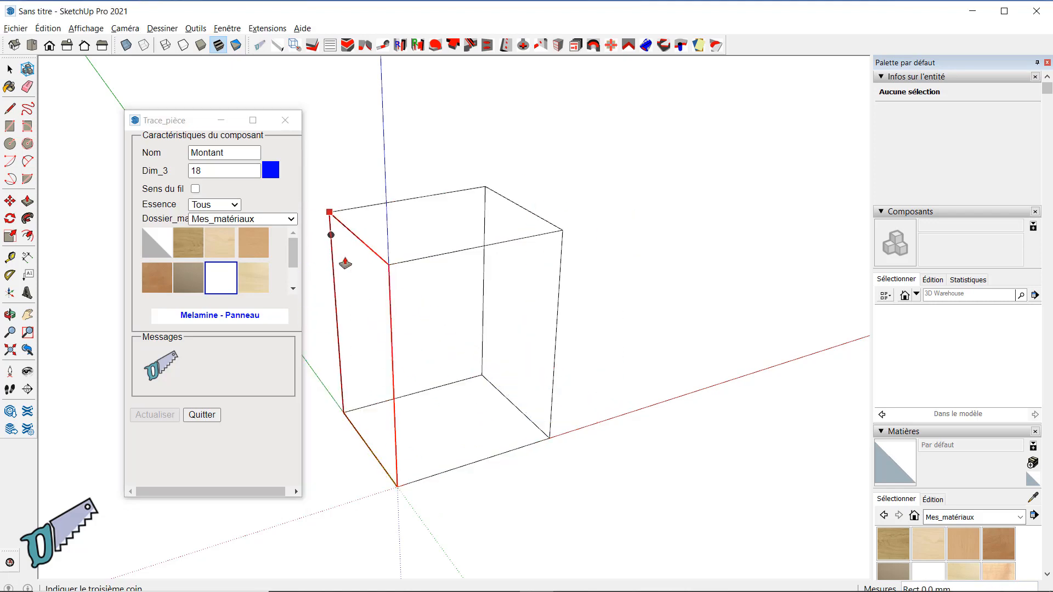
left_click(414, 263)
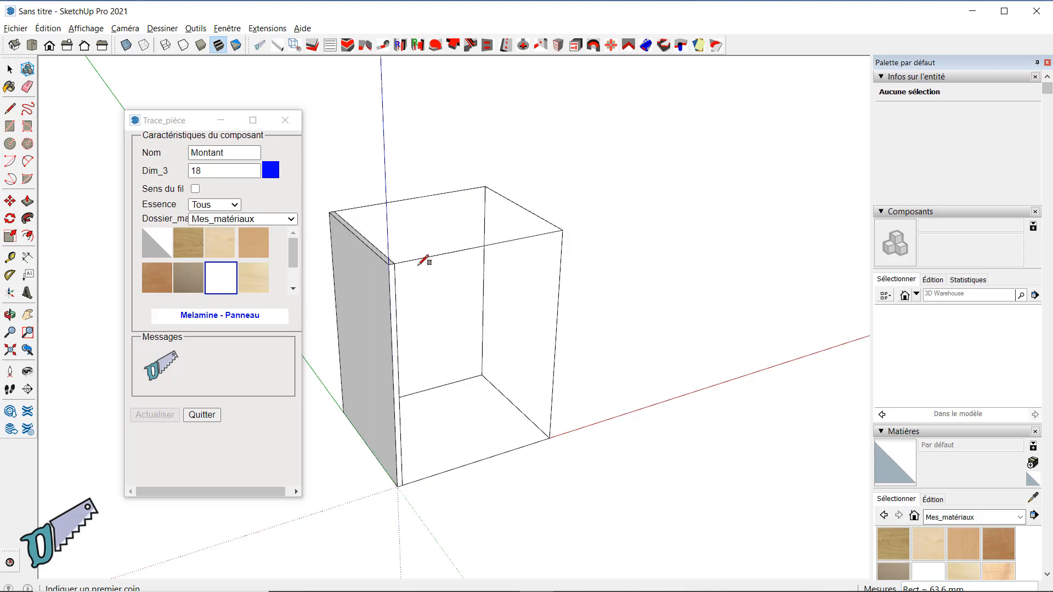
Trace an 18 mm panel named Tablette across the box's top, from the upright's inner front corner to the opposite rear corner, thickened downward
double_click(198, 152)
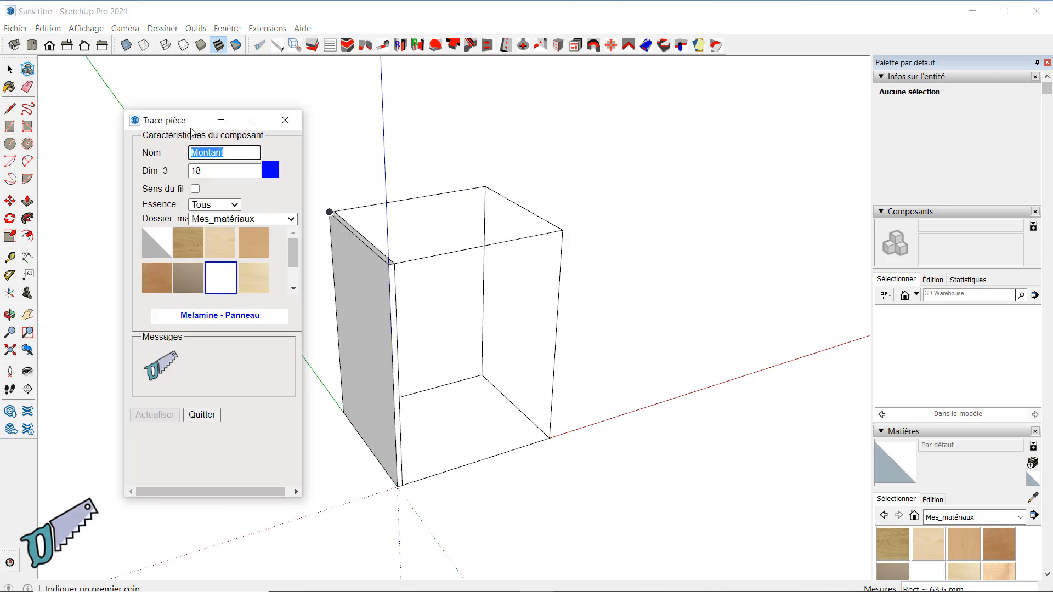
type("Tablette")
key("Tab")
key("Tab")
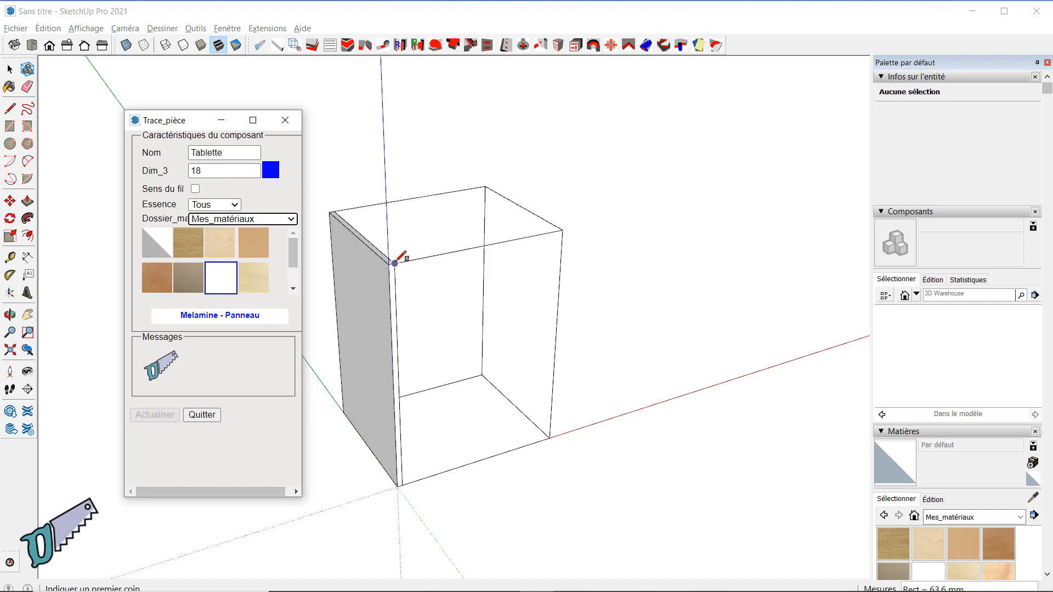
left_click(395, 263)
left_click(485, 187)
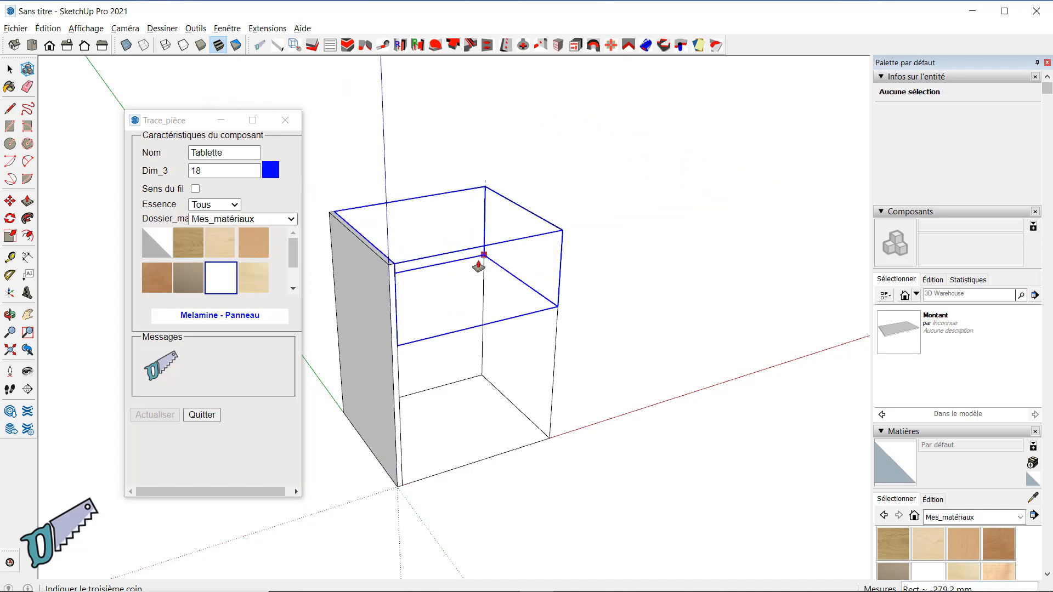
left_click(482, 256)
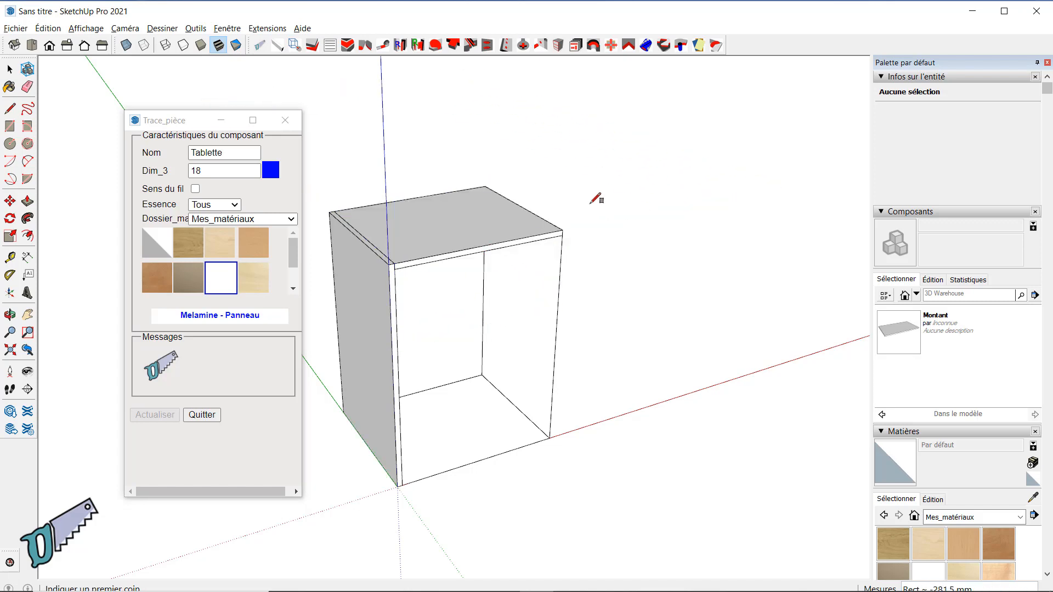
Switch to selection mode, set the top shelf's Dim_1 to 564 mm, and finish the Trace piece command
right_click(442, 235)
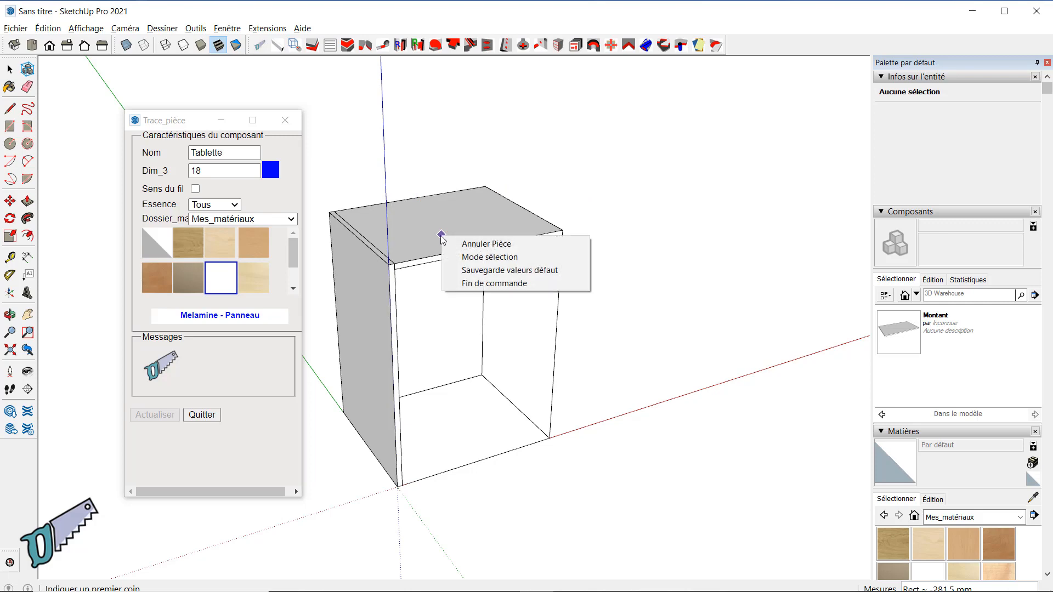
left_click(478, 257)
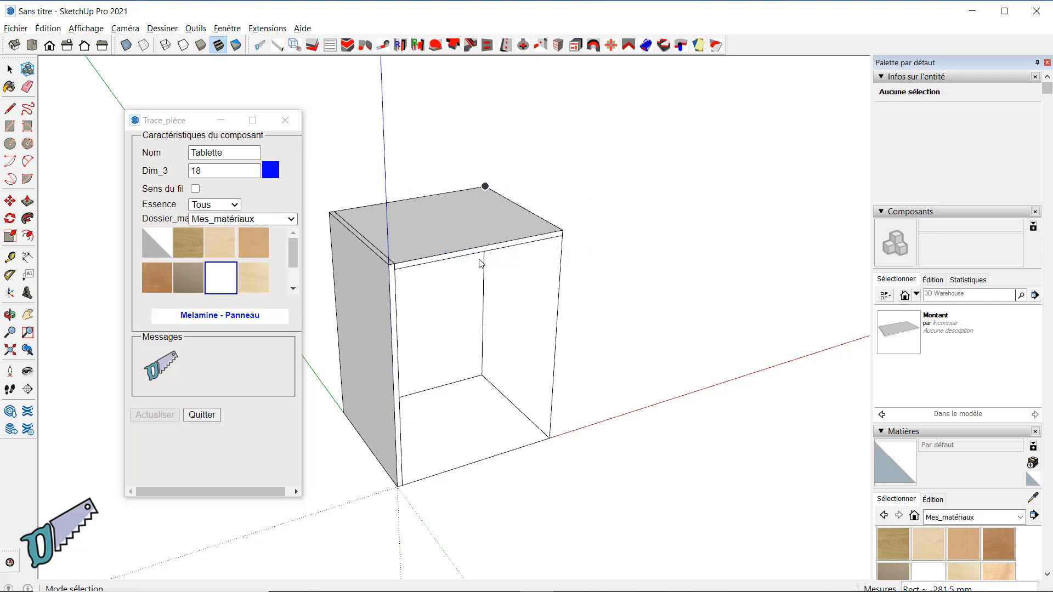
left_click(470, 225)
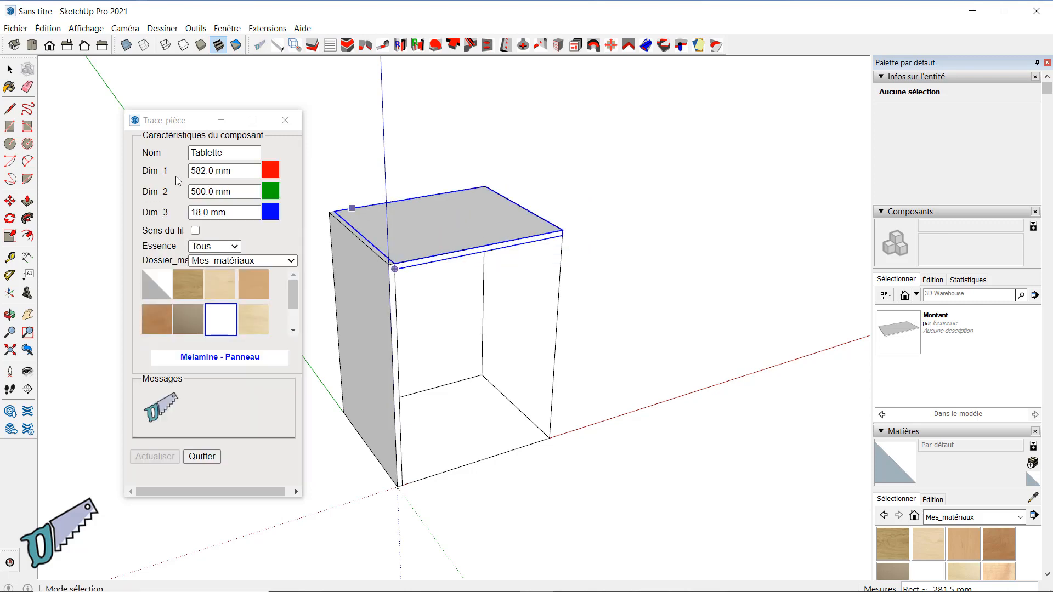
left_click_drag(228, 172, 212, 168)
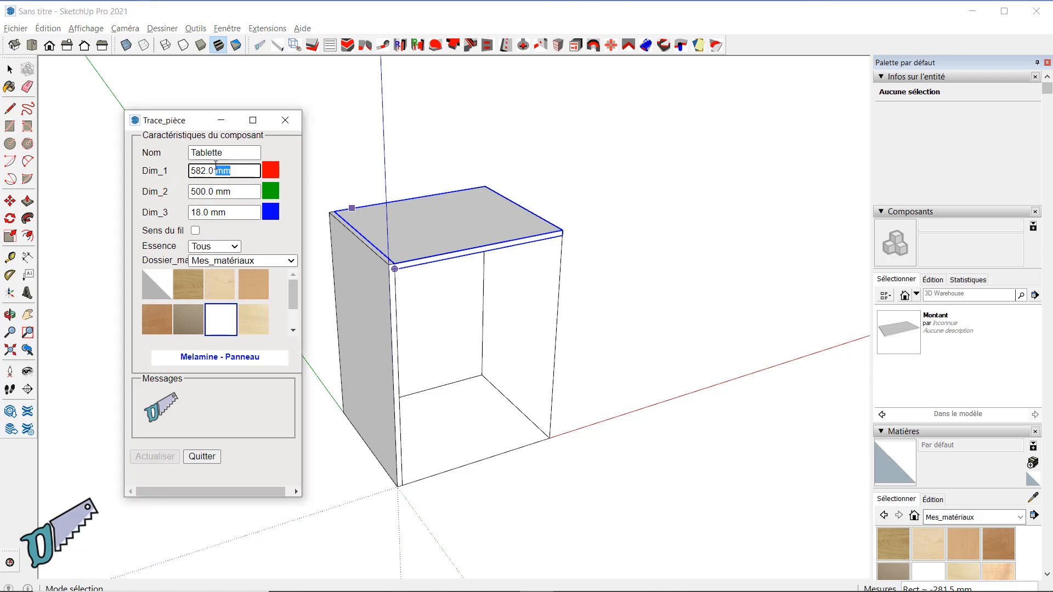
key("BackSpace")
key("Tab")
left_click(156, 456)
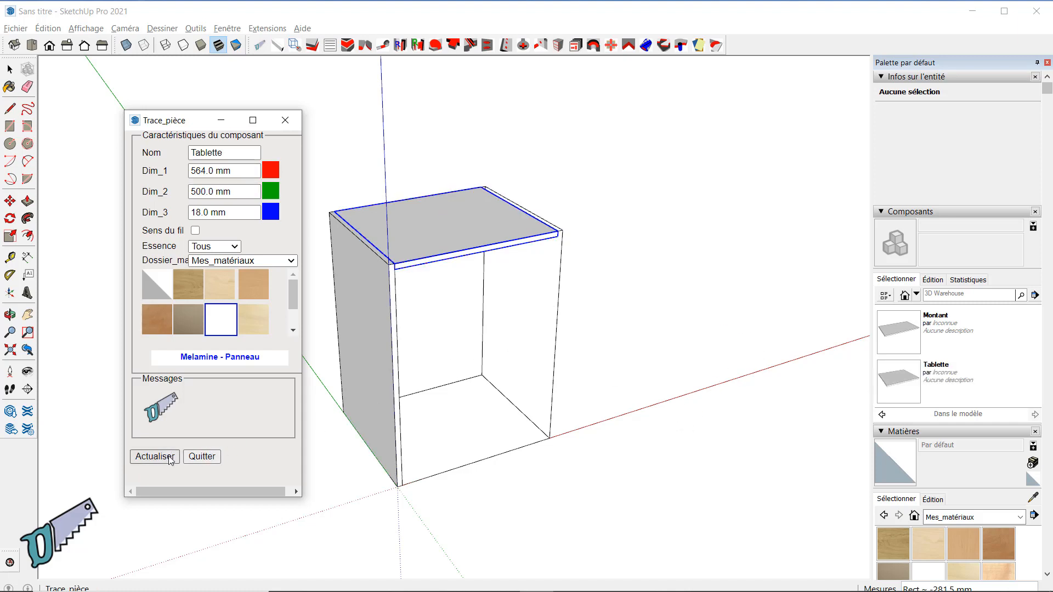
left_click(204, 458)
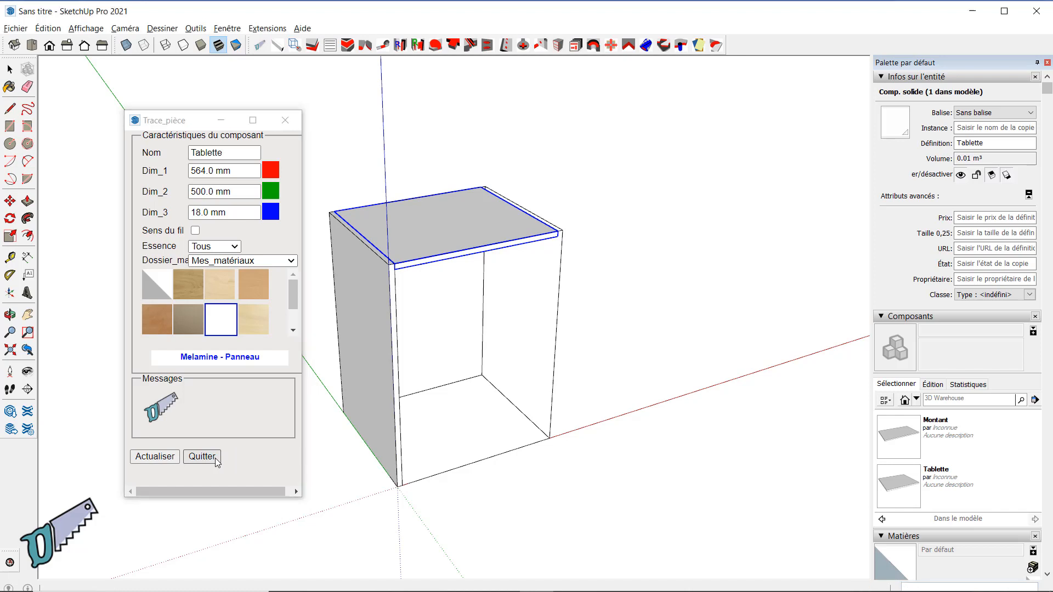
Copy the left upright to the box's right side, placing it against the end of the top shelf
left_click(390, 425)
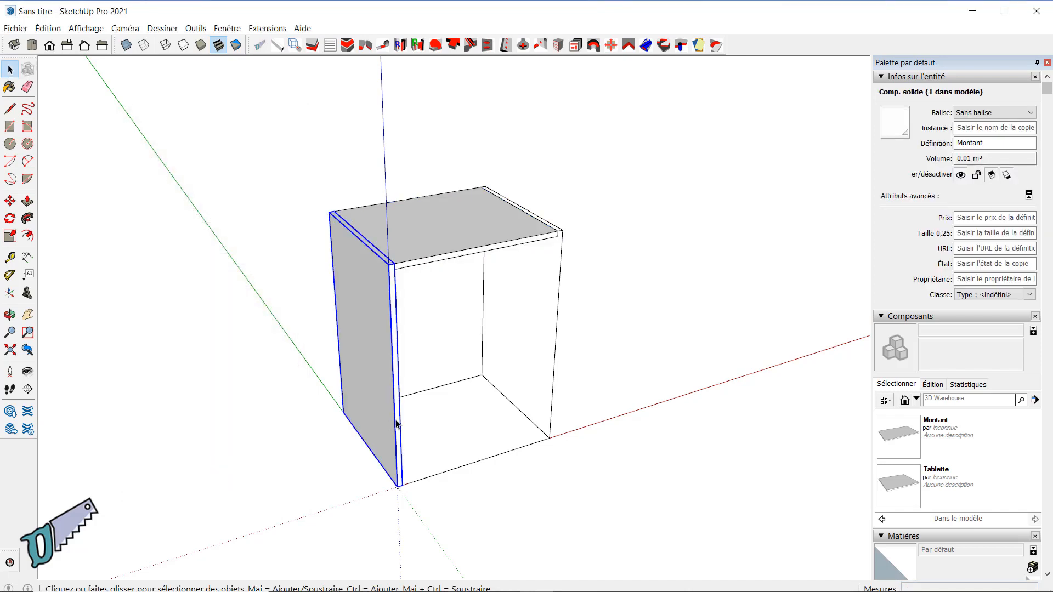
key("m")
key("ctrl")
left_click(390, 265)
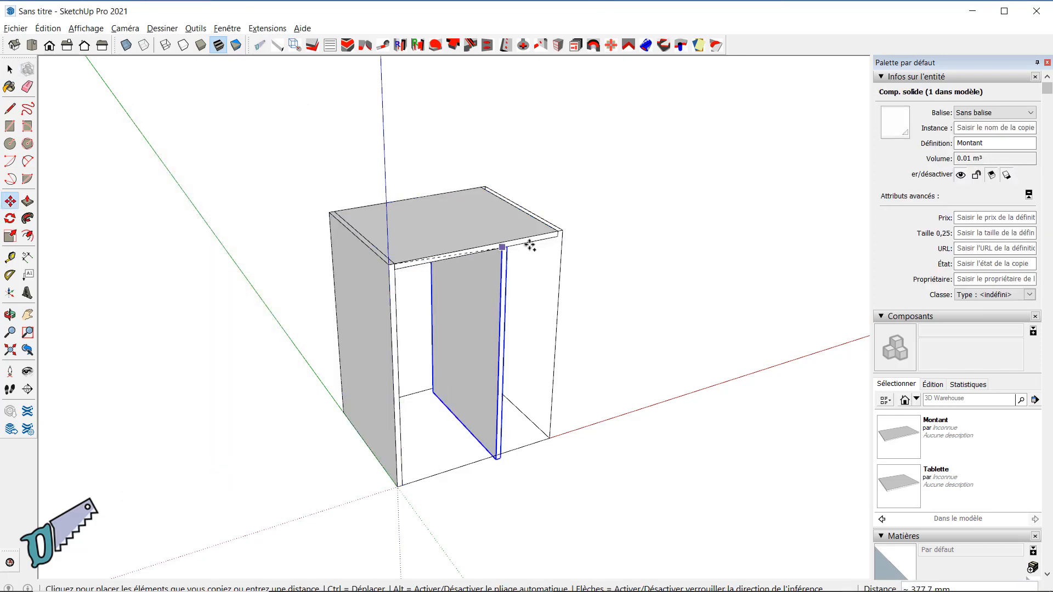
left_click(558, 231)
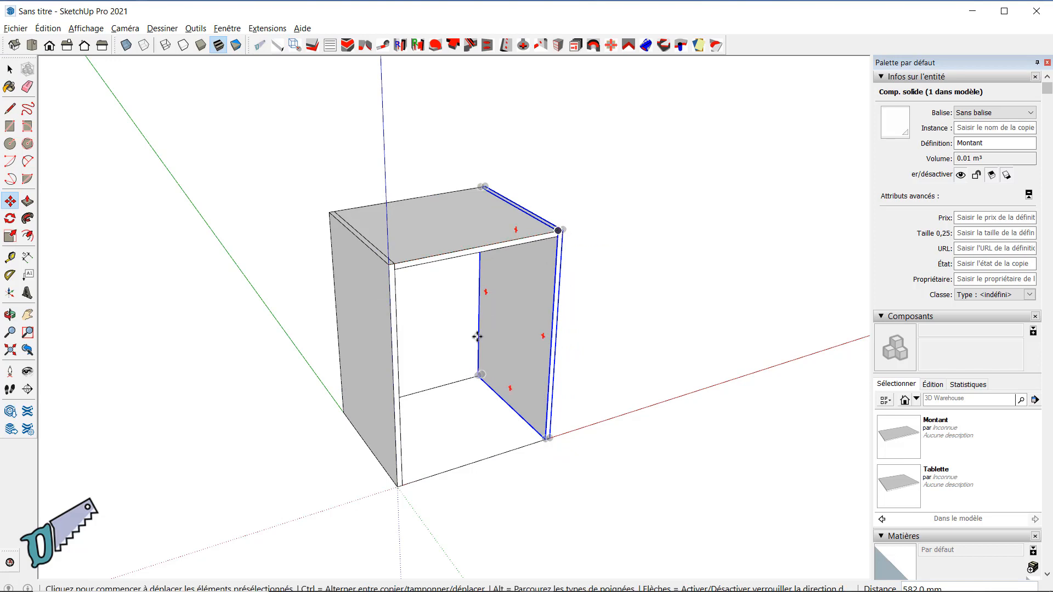
Copy the top shelf down to the base of the box, between the two uprights
key("space")
left_click(455, 231)
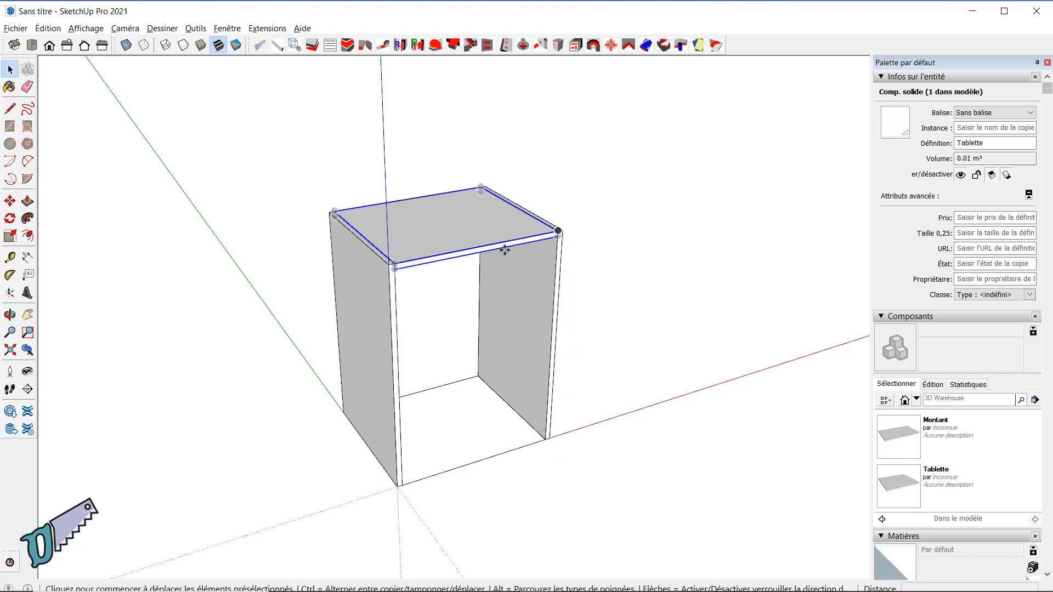
key("m")
scroll(567, 242, "up", 3)
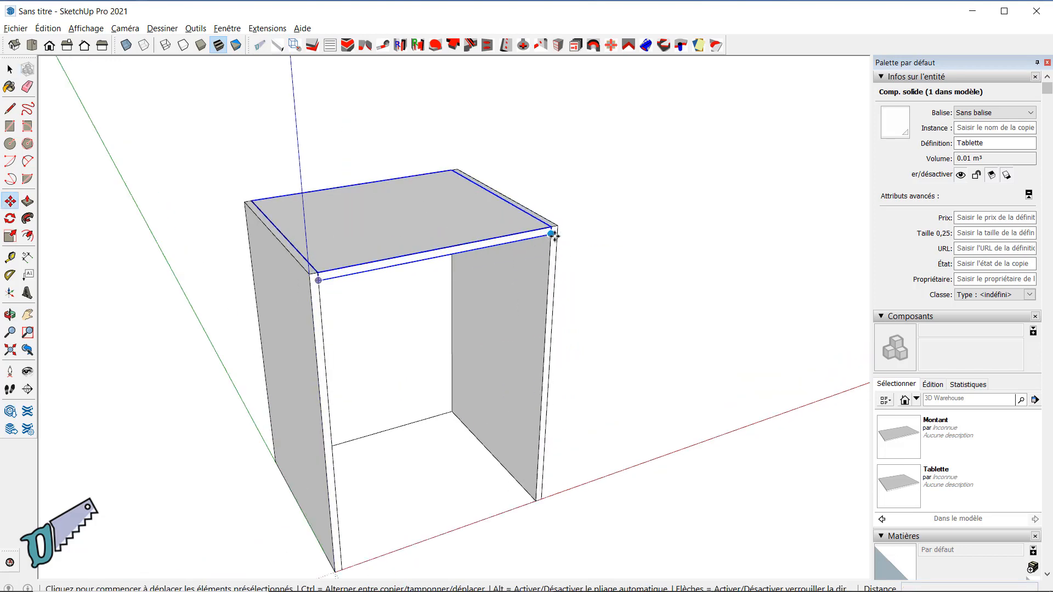
key("ctrl")
left_click(552, 234)
left_click(535, 500)
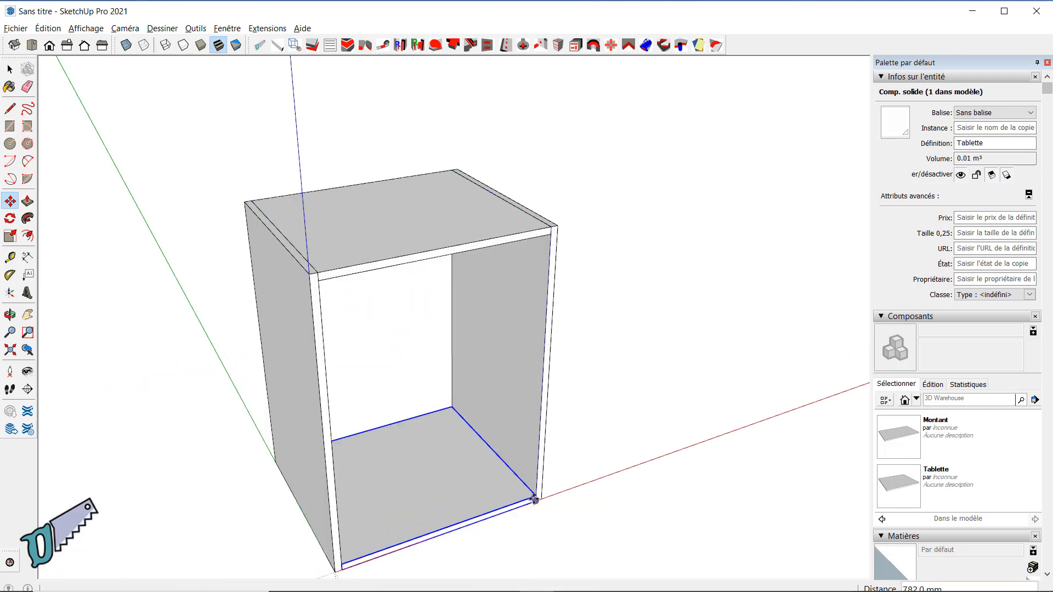
Apply Symétrie Rotation to the cabinet's panels, using the left upright's outer face and the top shelf's upper face
key("space")
right_click(321, 430)
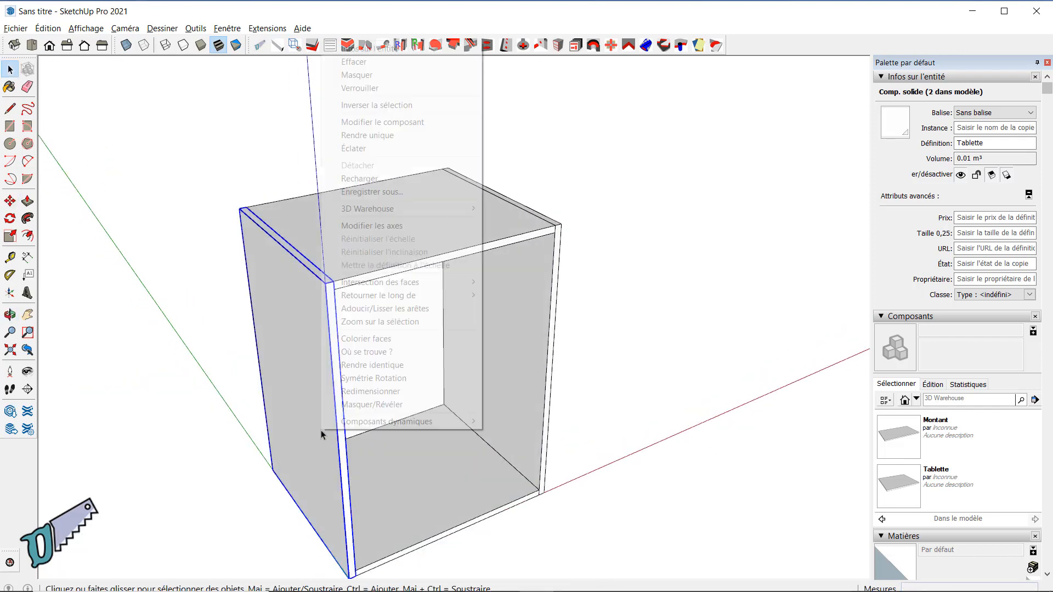
left_click(375, 378)
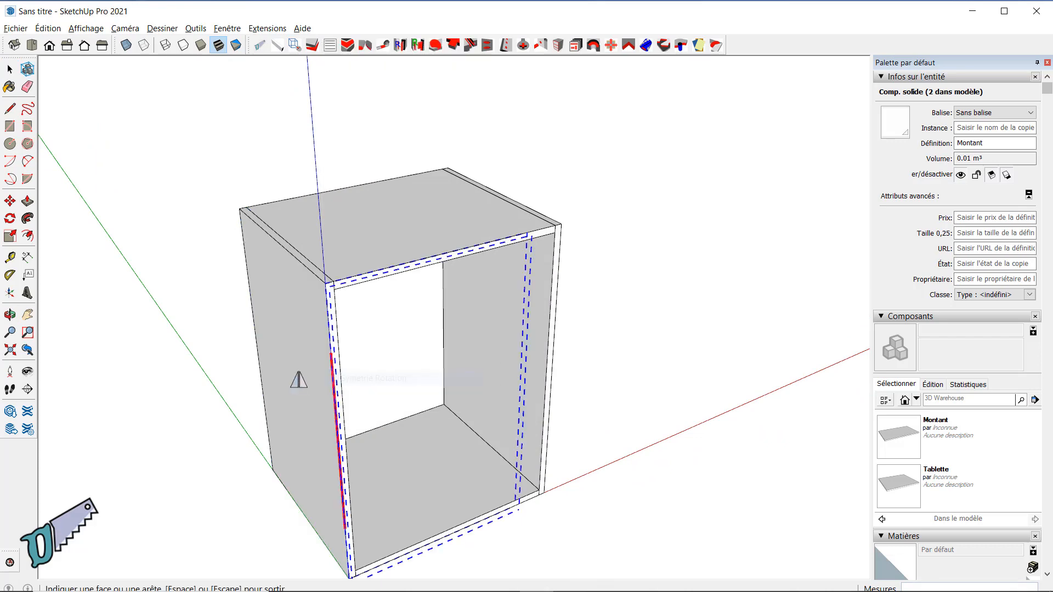
left_click(299, 380)
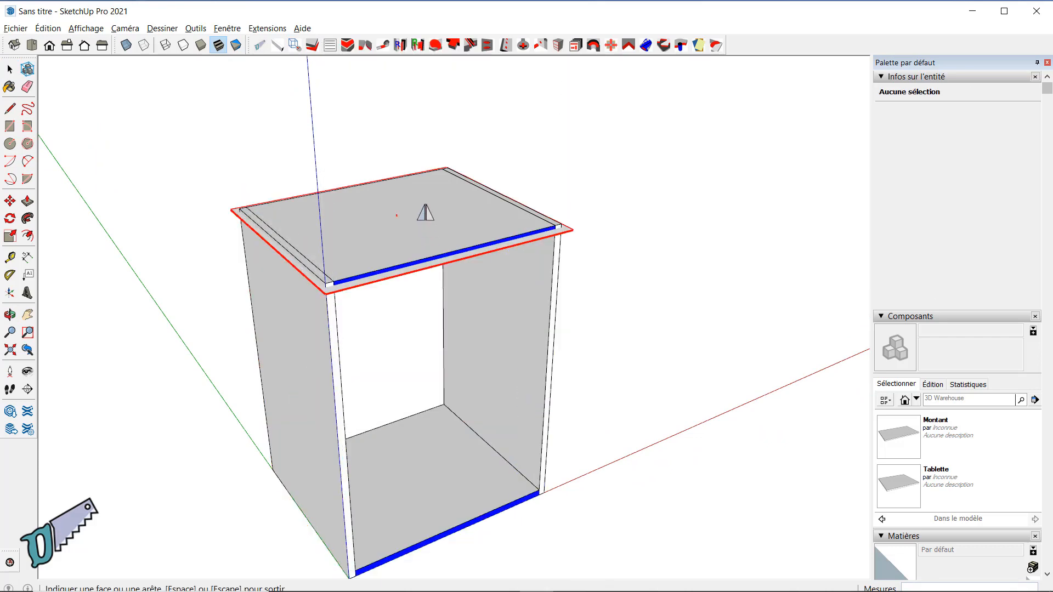
left_click(426, 213)
middle_click_drag(754, 390, 73, 324)
middle_click_drag(455, 321, 646, 430)
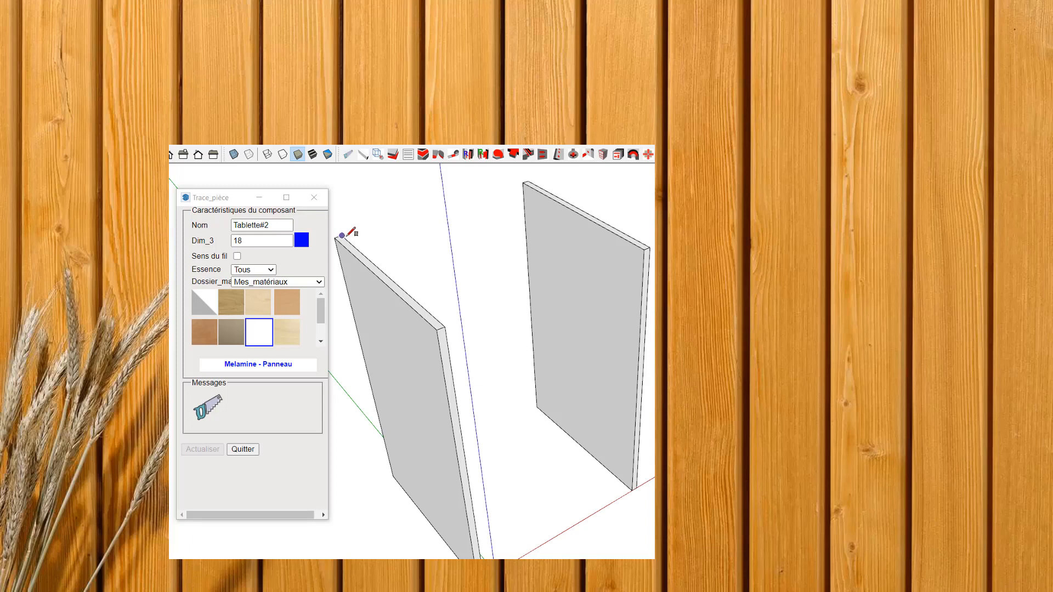
Trace an 18 mm melamine shelf between the uprights' tops, from the left rear inner corner to the right front inner corner
left_click(342, 236)
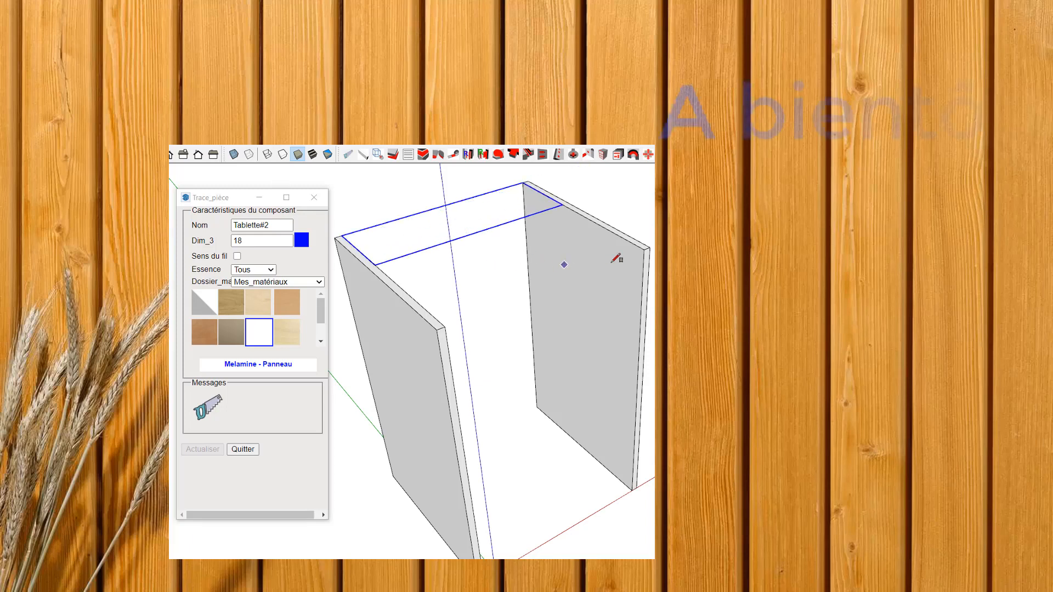
left_click(645, 250)
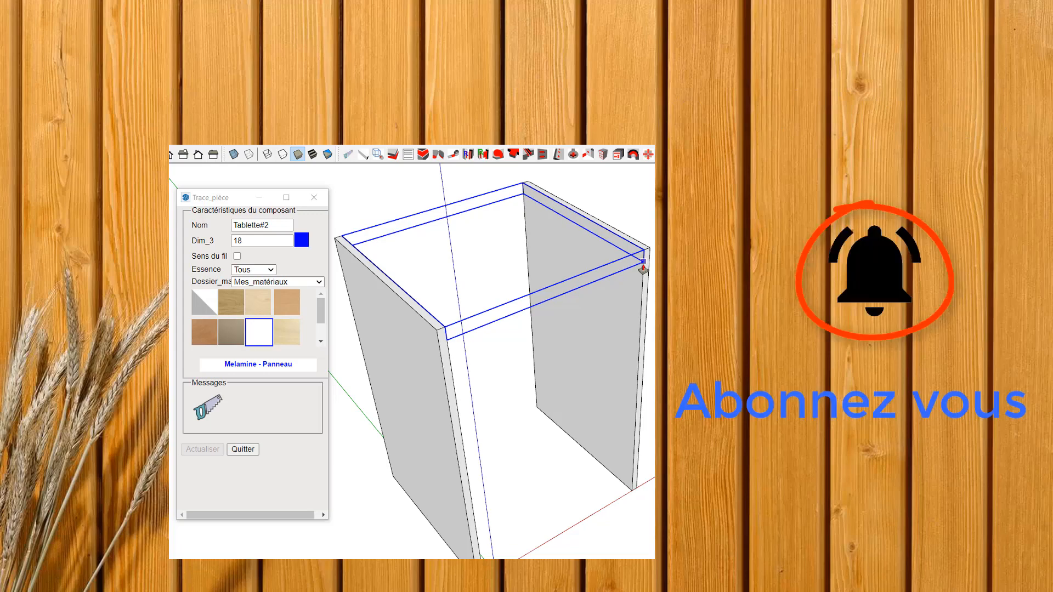